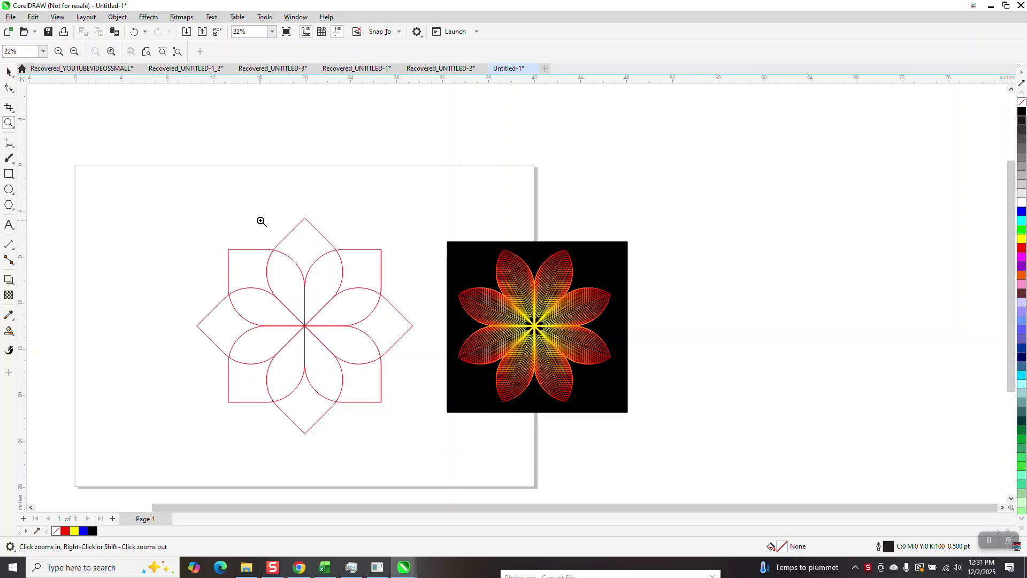
# Select the whole red flower outline on the page and move it off the page, to the right of the reference picture.
pyautogui.click(8, 71)
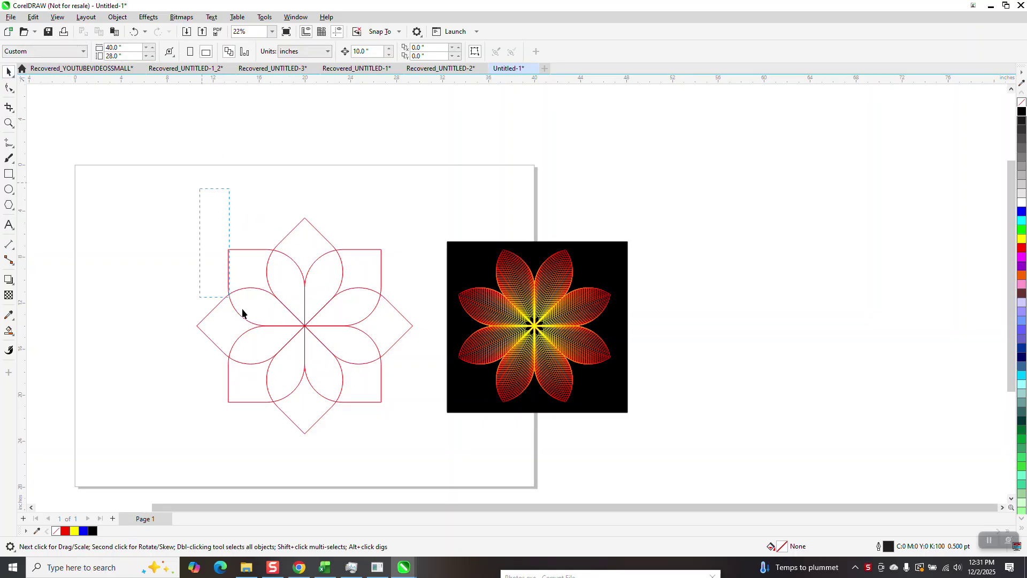
pyautogui.moveTo(391, 430); pyautogui.dragTo(447, 446)
pyautogui.moveTo(319, 330); pyautogui.dragTo(822, 256)
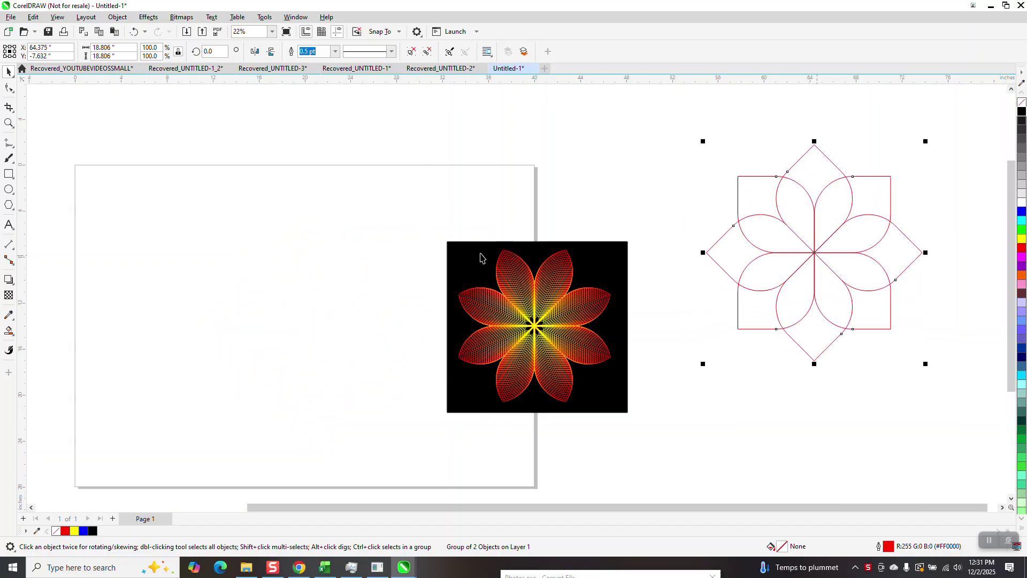
# Draw a square about 8.29 inches wide in the middle of the page.
pyautogui.click(9, 190)
pyautogui.moveTo(9, 174)
pyautogui.click(43, 174)
pyautogui.moveTo(298, 240); pyautogui.dragTo(202, 337)
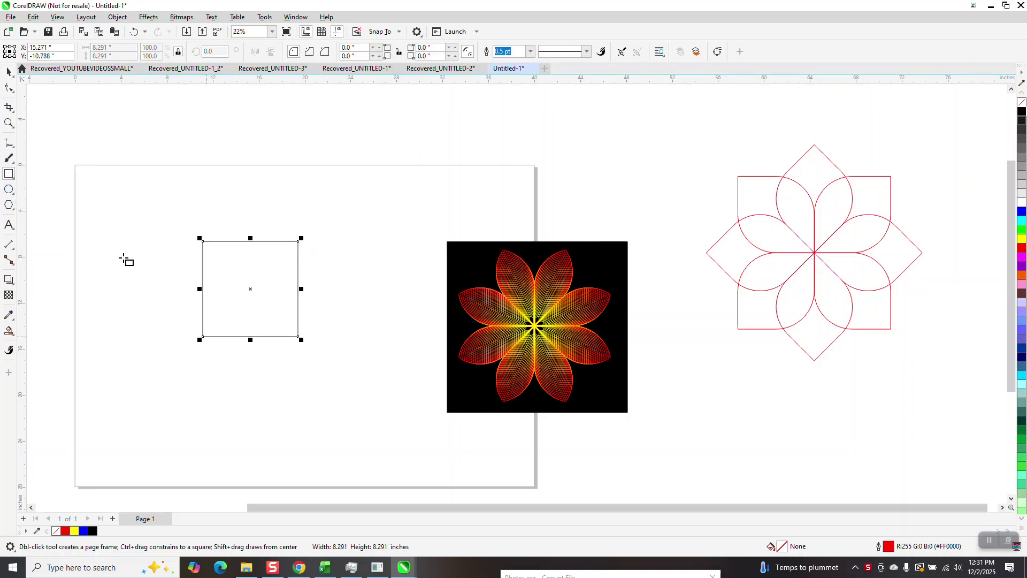
# Round two opposite corners of the square to a 4.145-inch radius, forming a petal shape.
pyautogui.click(9, 88)
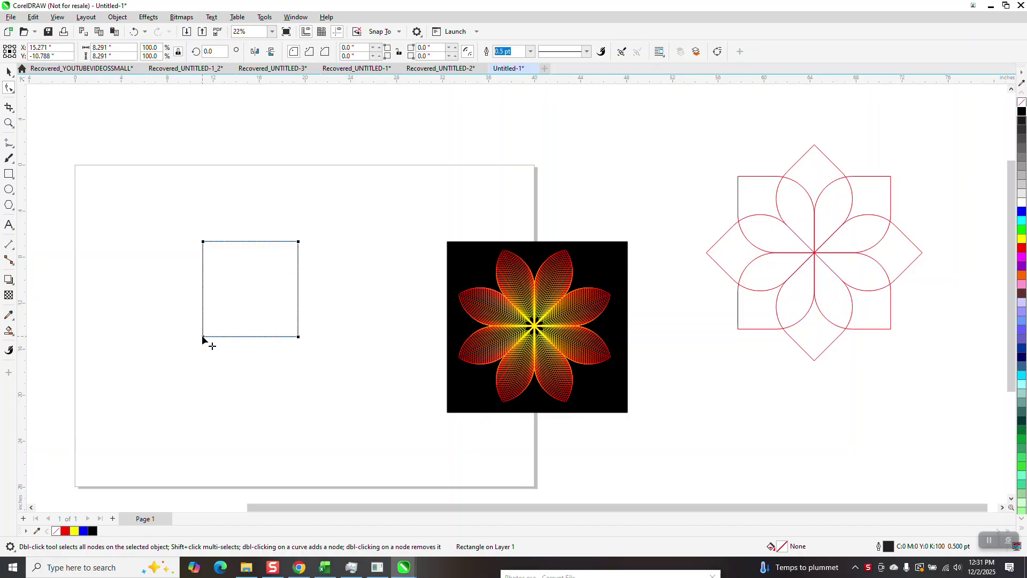
pyautogui.moveTo(203, 338); pyautogui.dragTo(190, 256)
pyautogui.press('space')
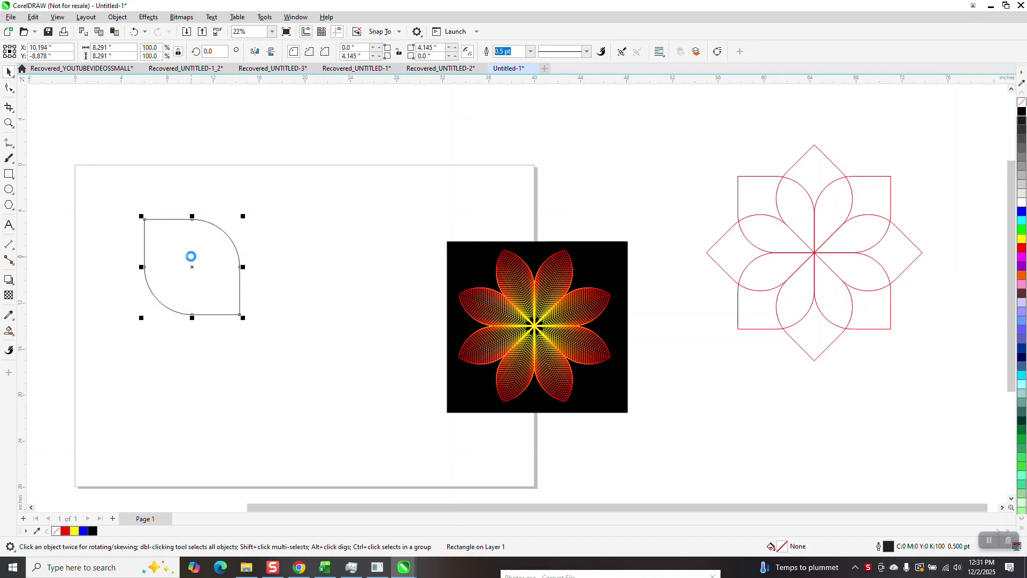
# Add a mirrored copy of the petal on its right, and mirror a copy of the pair downward to make four petals.
pyautogui.moveTo(141, 267); pyautogui.dragTo(338, 267)
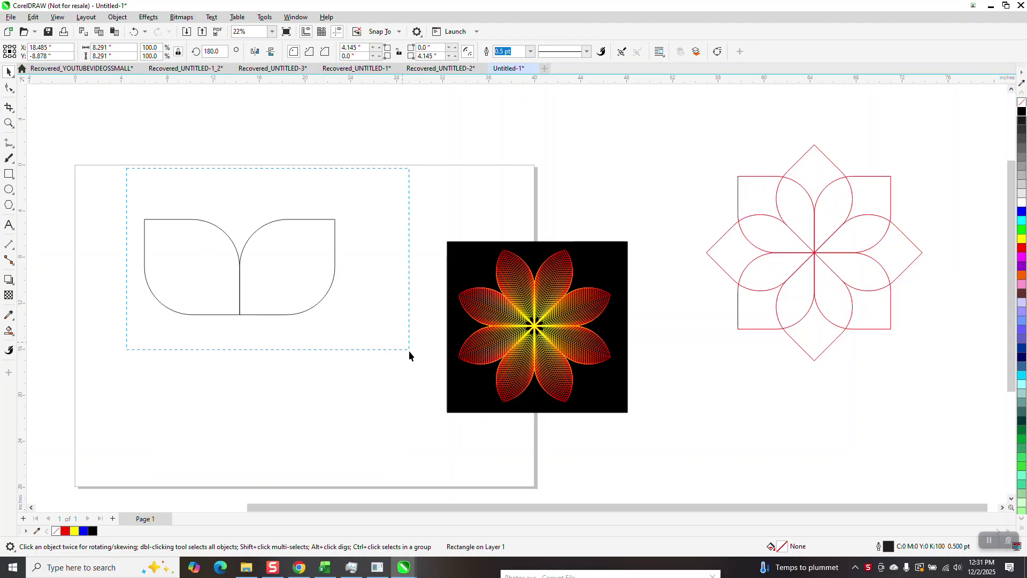
pyautogui.moveTo(408, 351); pyautogui.dragTo(410, 353)
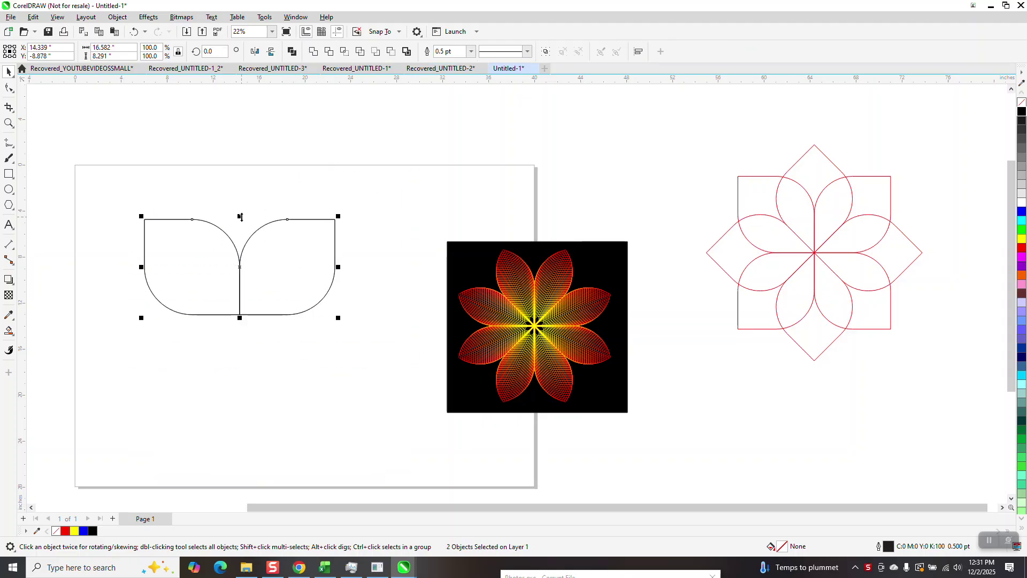
pyautogui.moveTo(239, 216); pyautogui.dragTo(229, 321)
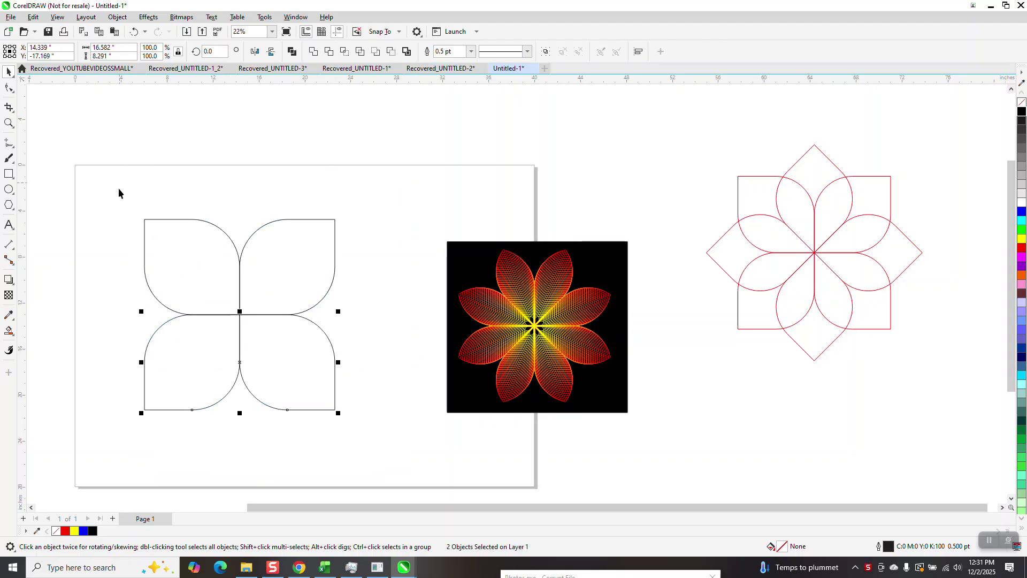
# Group the four petals and centre the group on the page.
pyautogui.moveTo(396, 461); pyautogui.dragTo(128, 206)
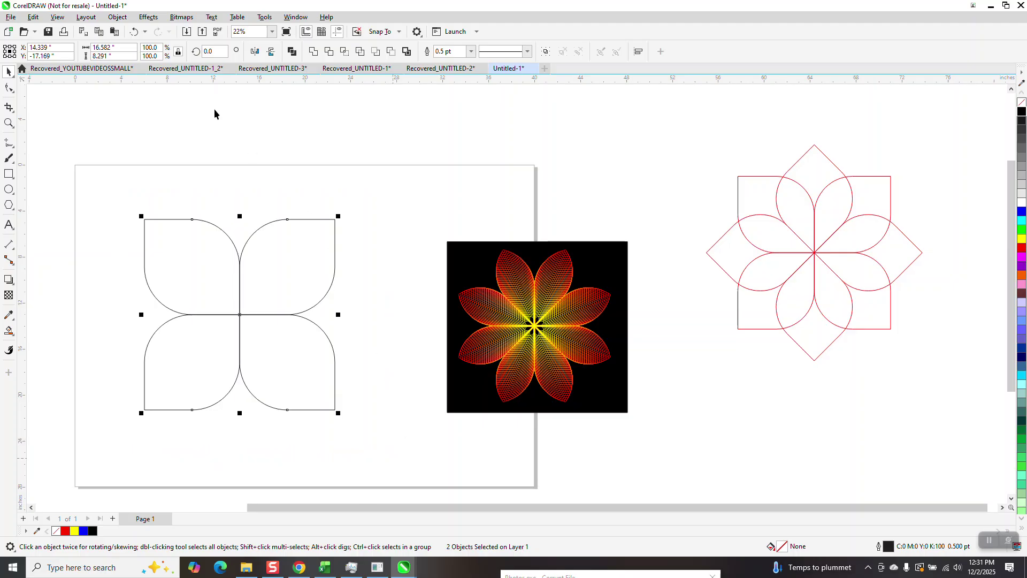
pyautogui.click(117, 17)
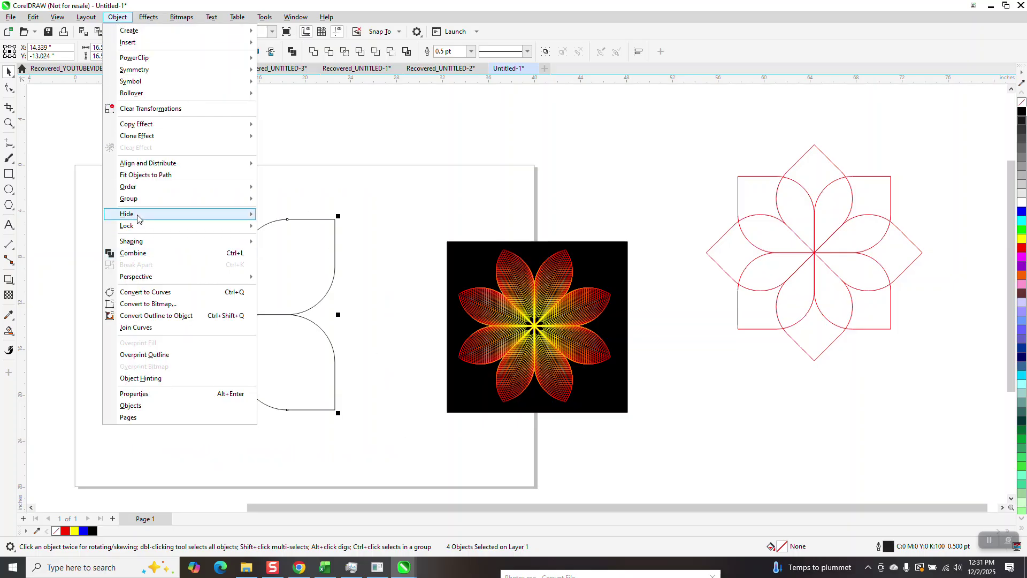
pyautogui.moveTo(142, 199)
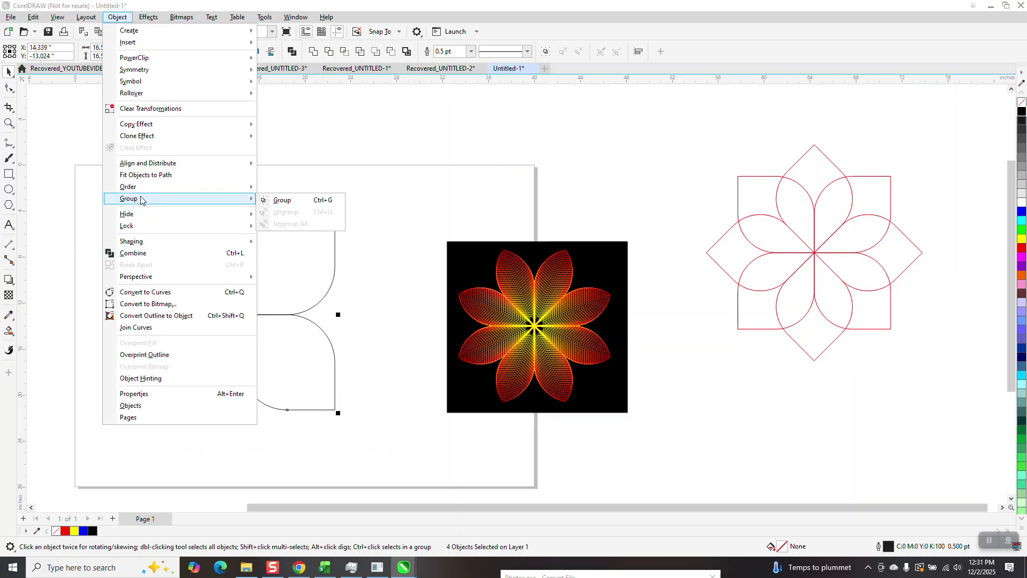
pyautogui.click(282, 200)
pyautogui.press('p')
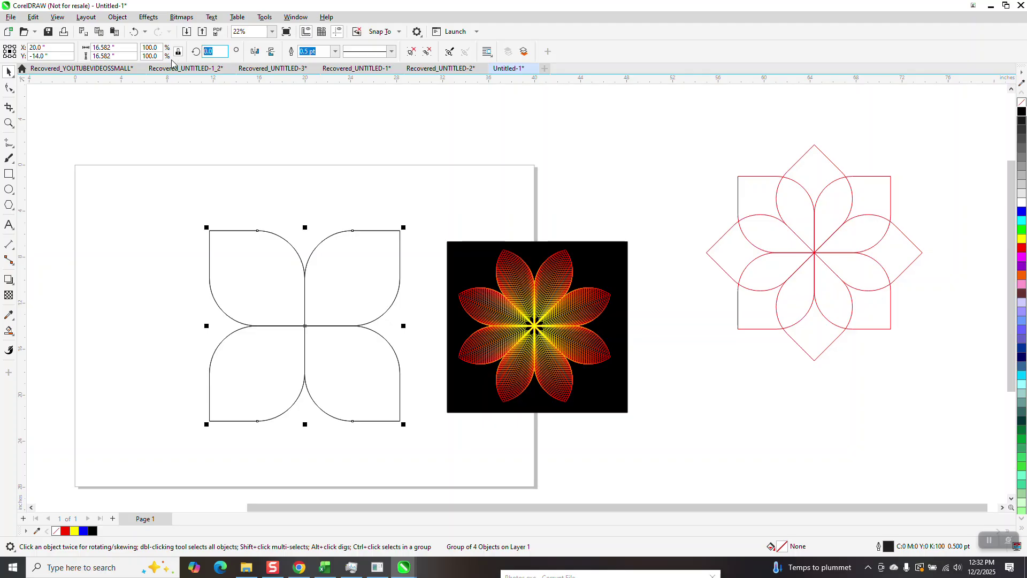
# Add a rotated copy of the petal group to form an eight-petal flower and give both groups a red outline.
pyautogui.press('Return')
pyautogui.moveTo(161, 170); pyautogui.dragTo(501, 461)
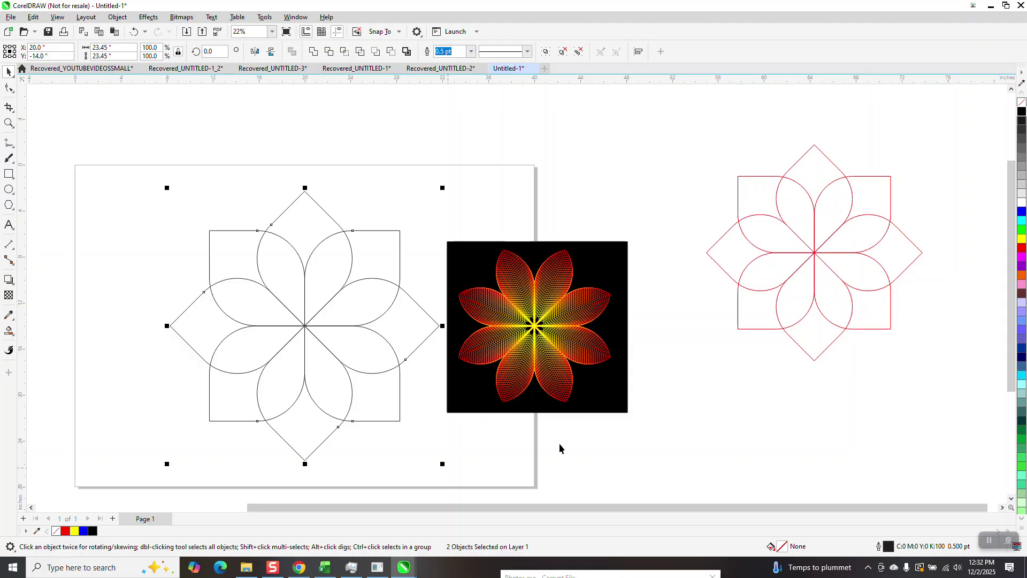
pyautogui.rightClick(1022, 249)
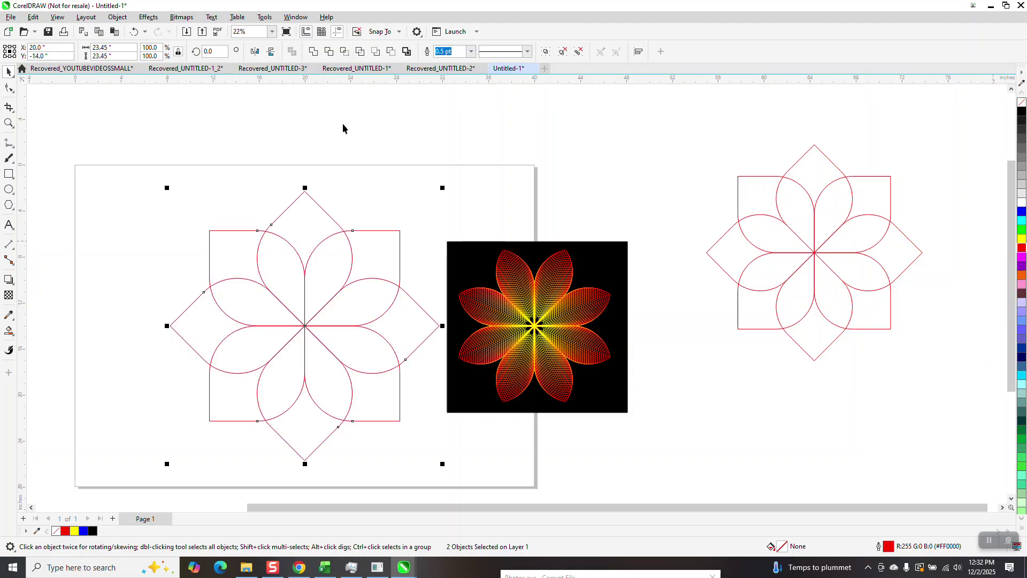
# Group the two red petal groups into a single flower object.
pyautogui.click(117, 17)
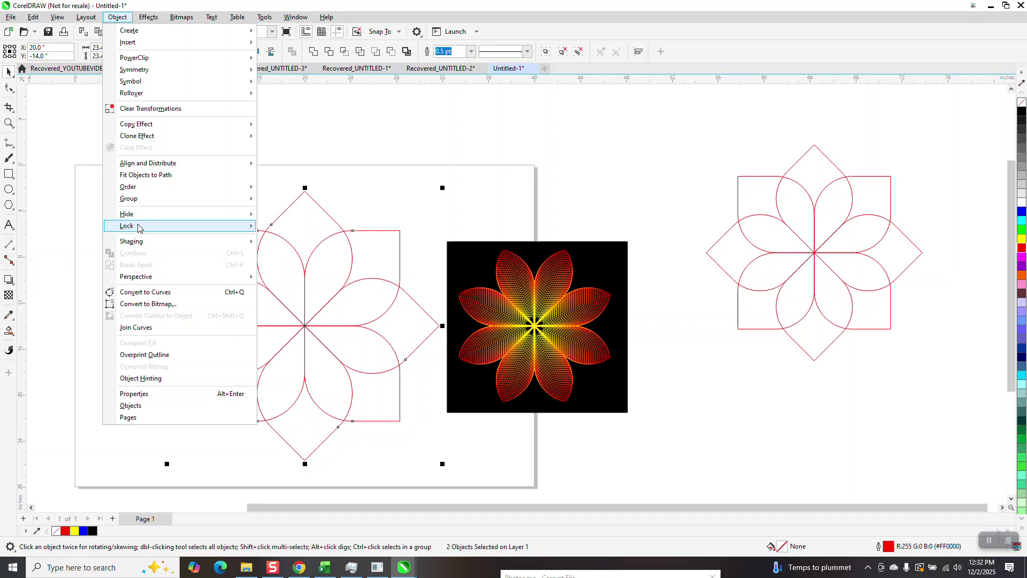
pyautogui.moveTo(141, 199)
pyautogui.click(269, 203)
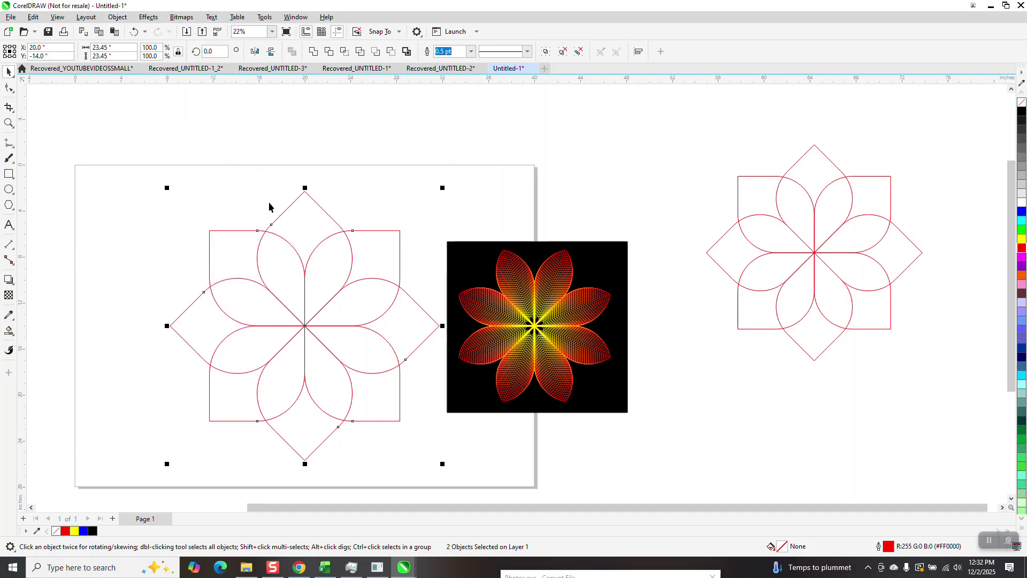
# Move the black reference picture up to the page's upper right corner and delete the old flower outline beside the page.
pyautogui.scroll(-1, 270, 206)
pyautogui.moveTo(396, 229); pyautogui.dragTo(555, 425)
pyautogui.moveTo(472, 306); pyautogui.dragTo(483, 161)
pyautogui.moveTo(781, 344); pyautogui.dragTo(781, 344)
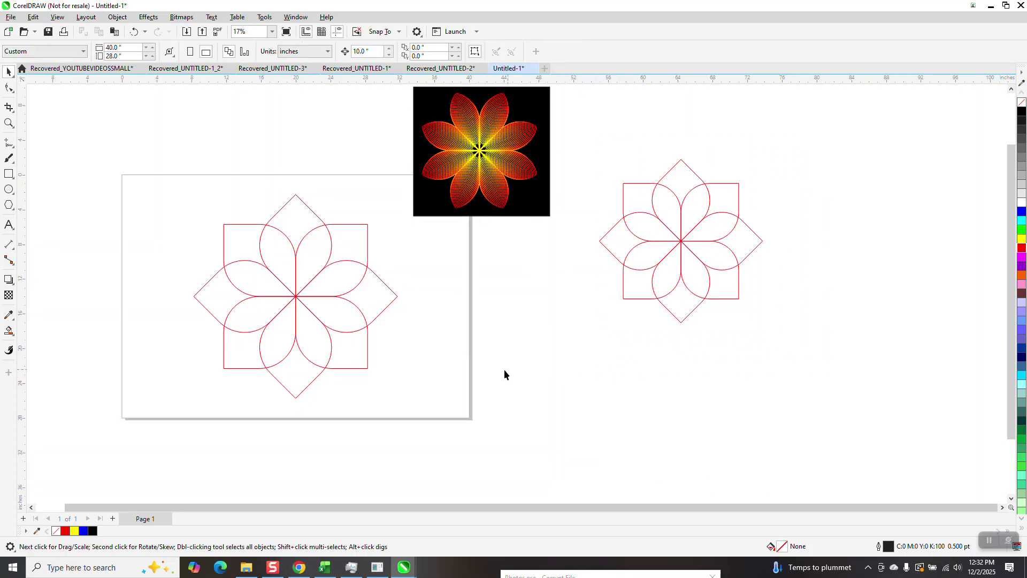
pyautogui.click(667, 257)
pyautogui.press('Delete')
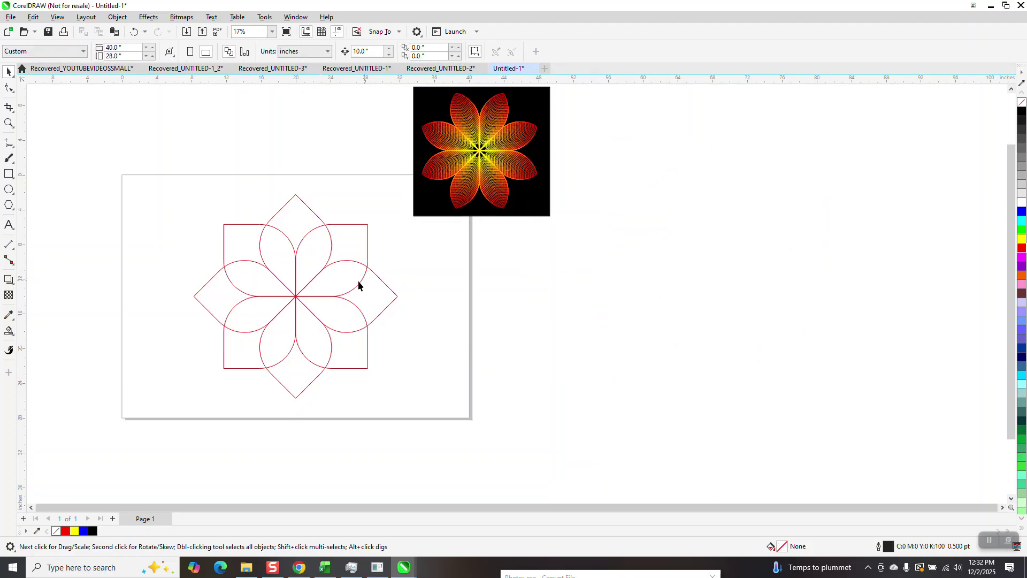
# Set the nudge distance to 20 inches and duplicate the flower, nudging the copy 40 inches to the right.
pyautogui.click(366, 51)
pyautogui.write('20')
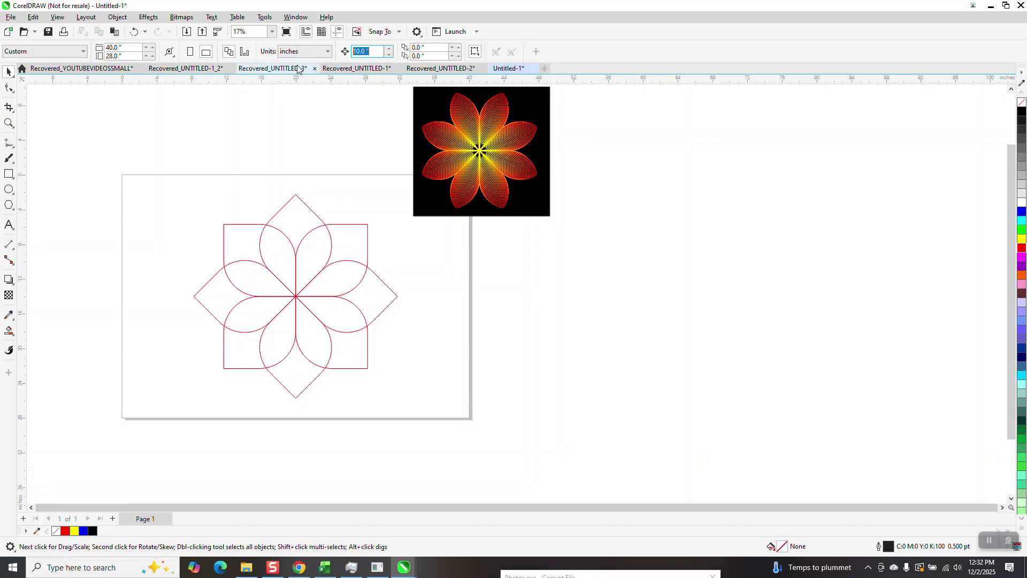
pyautogui.click(297, 286)
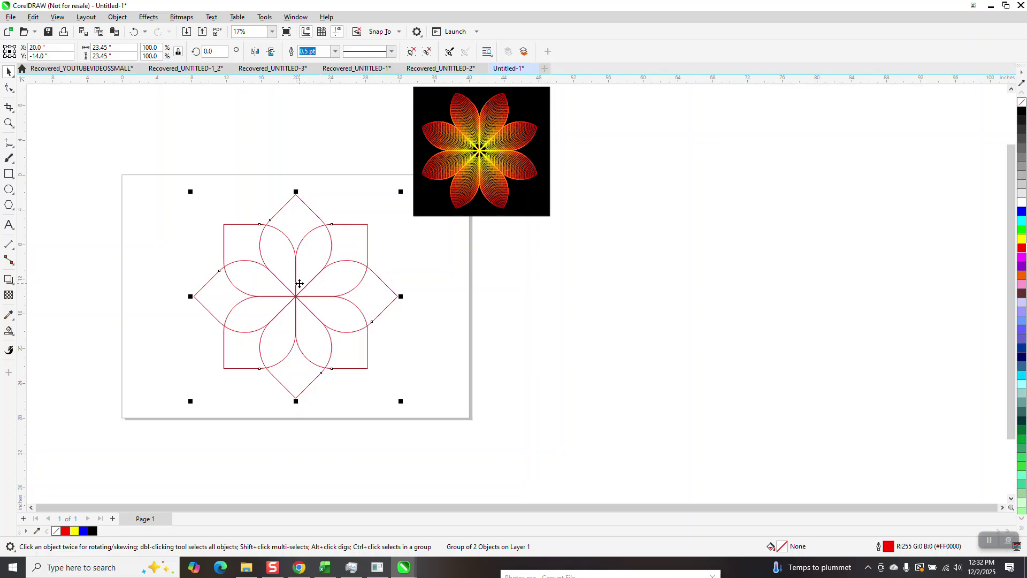
pyautogui.press('KP_Add')
pyautogui.press('Right')
pyautogui.press('Right')
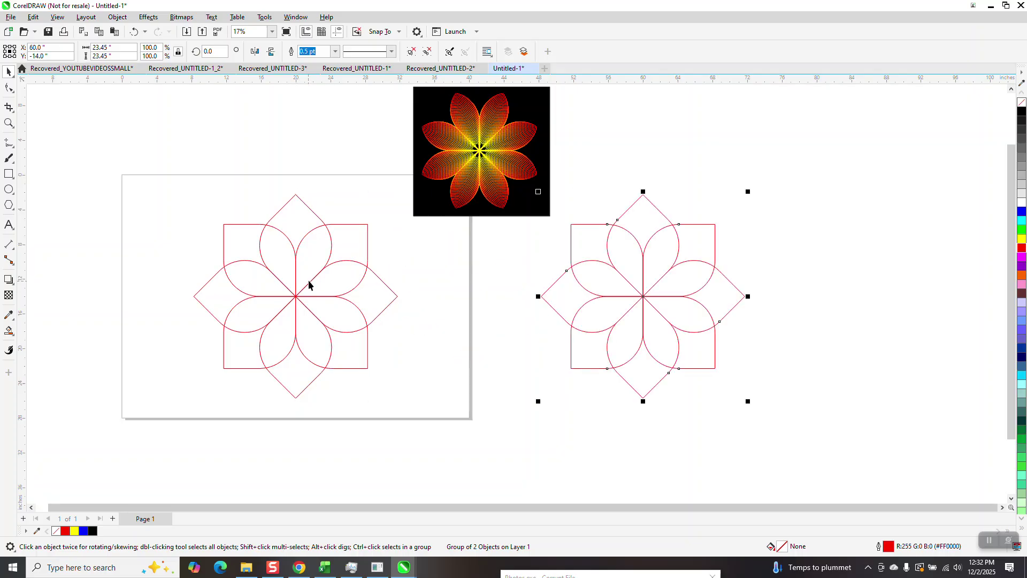
# Create a concentric copy of the flower on the page scaled to about 17.3% and give it a yellow outline.
pyautogui.click(327, 258)
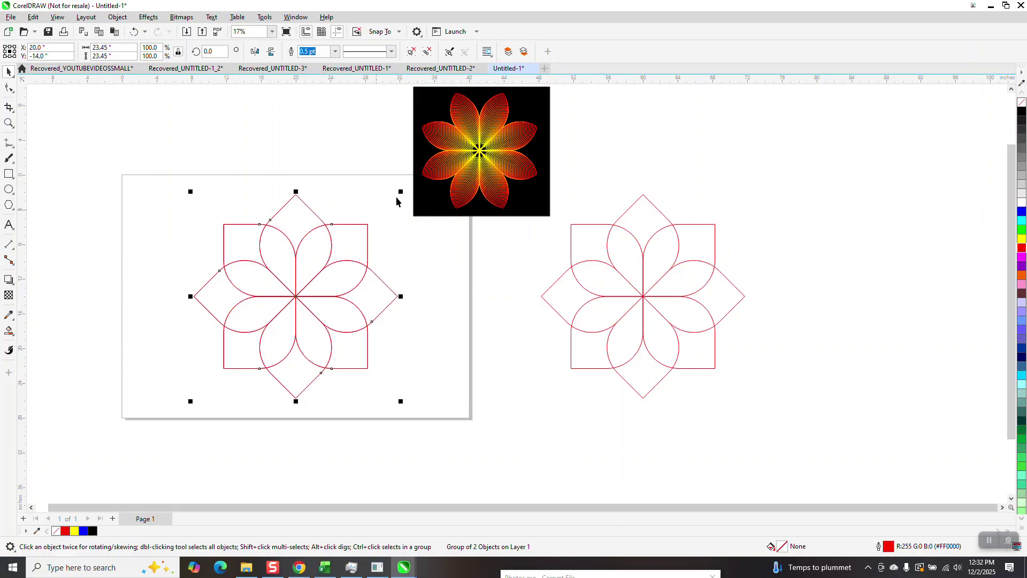
pyautogui.moveTo(401, 192); pyautogui.dragTo(337, 276)
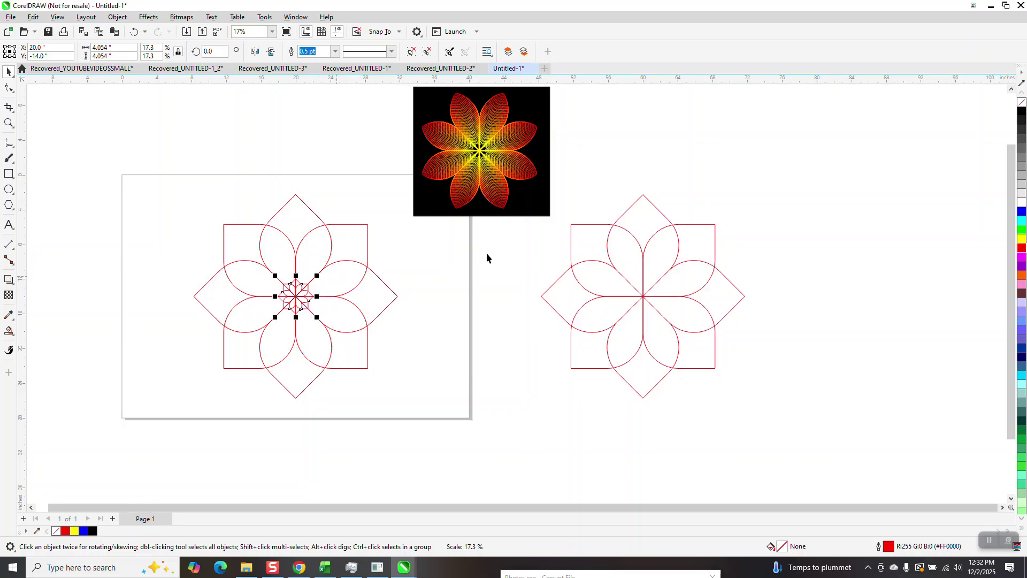
pyautogui.rightClick(1022, 239)
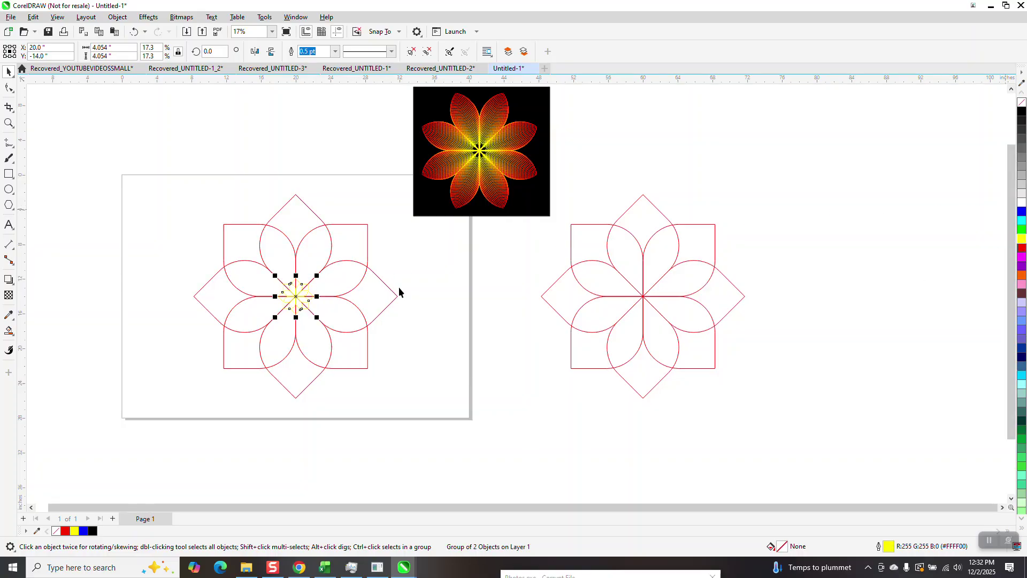
# Blend the large red flower and the small yellow flower with 30 steps.
pyautogui.moveTo(197, 177); pyautogui.dragTo(428, 437)
pyautogui.moveTo(375, 393); pyautogui.dragTo(422, 444)
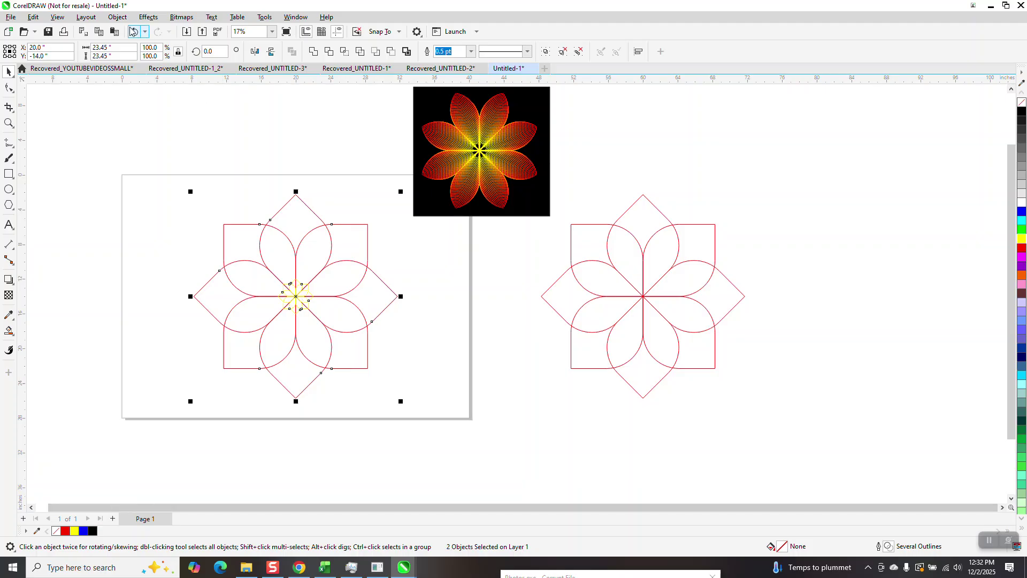
pyautogui.click(148, 18)
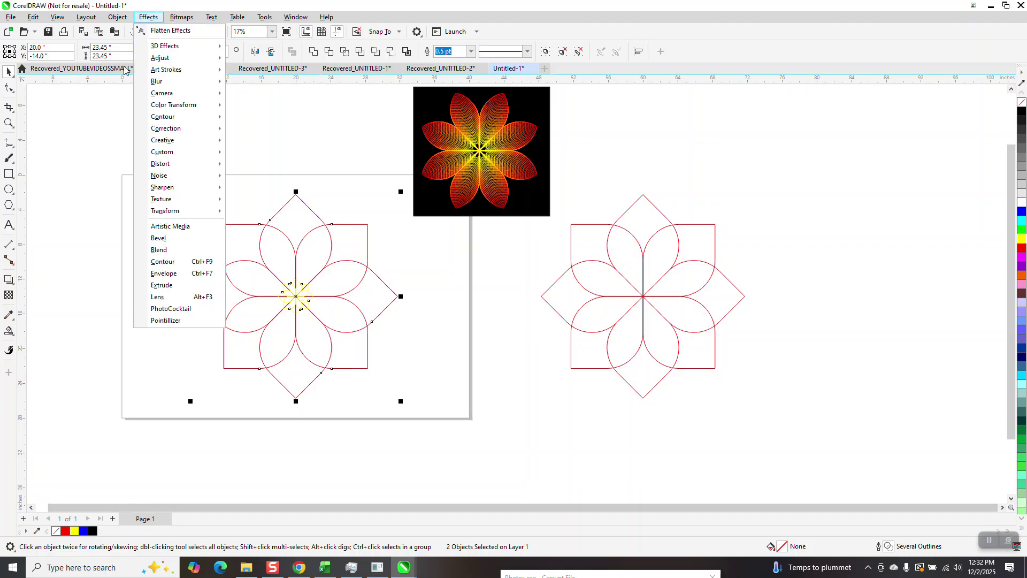
pyautogui.click(159, 249)
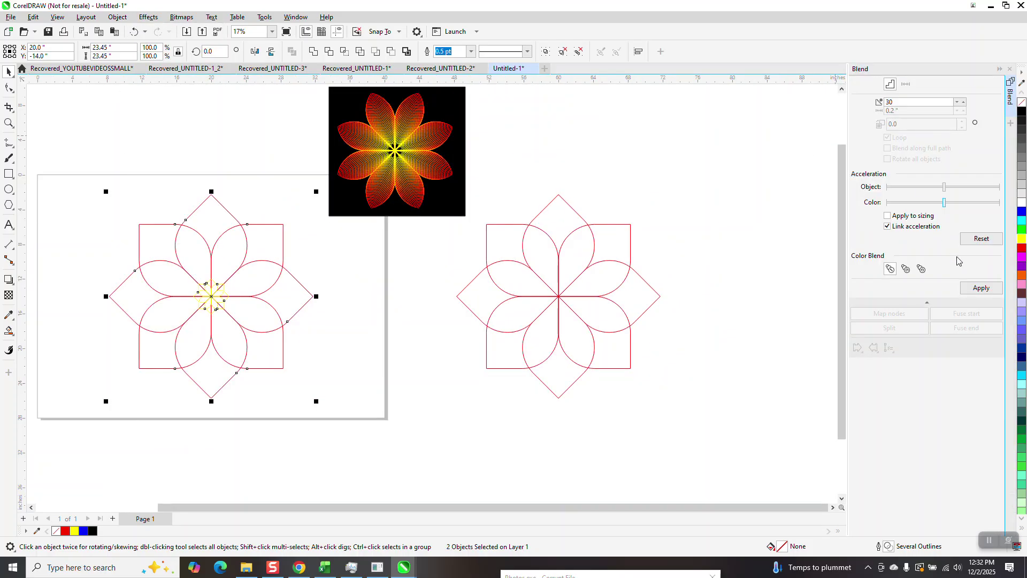
pyautogui.click(976, 289)
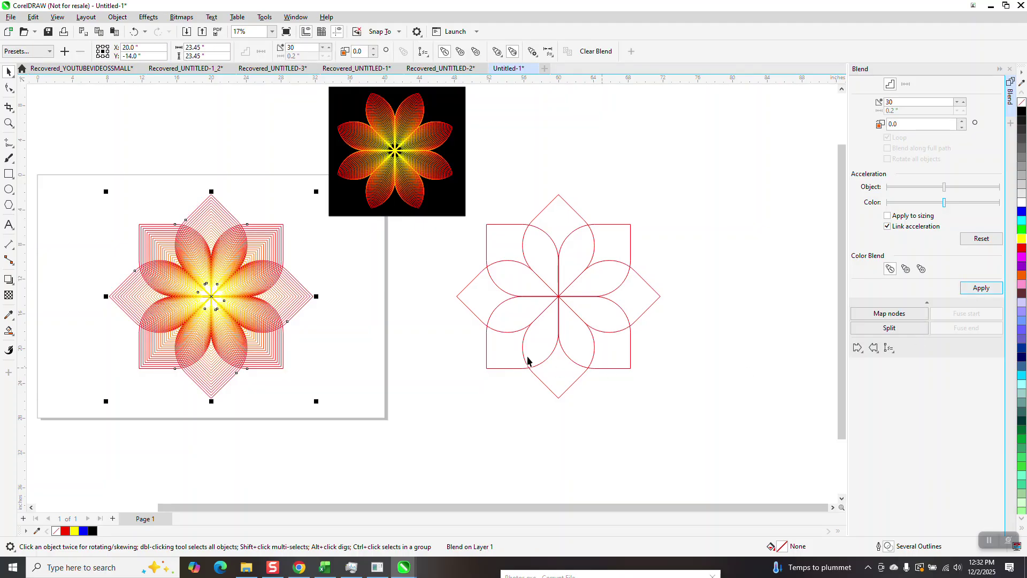
# Break the flower blend apart and group all the resulting parts together.
pyautogui.moveTo(102, 160); pyautogui.dragTo(322, 414)
pyautogui.click(117, 17)
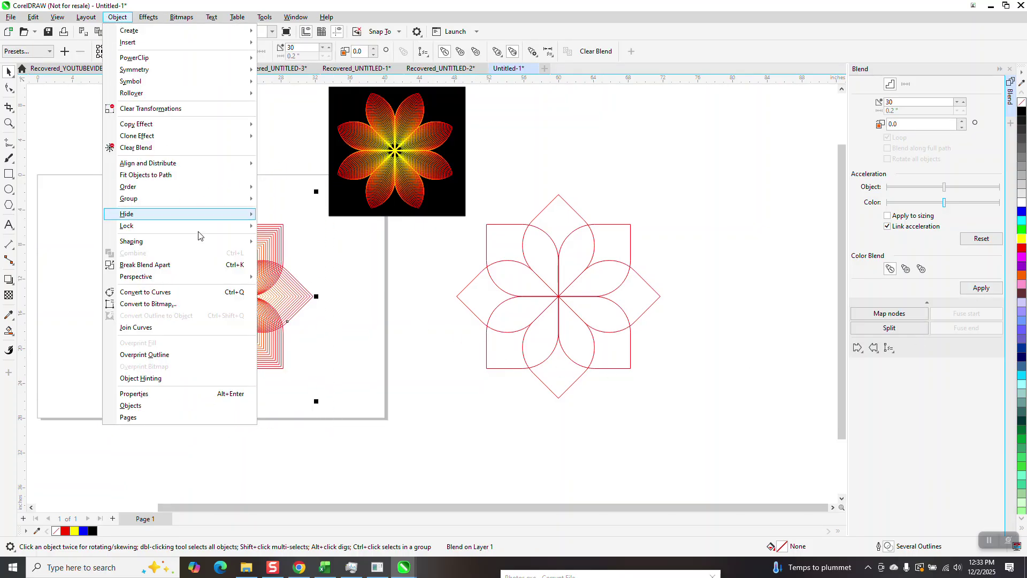
pyautogui.click(179, 265)
pyautogui.moveTo(84, 145); pyautogui.dragTo(344, 413)
pyautogui.click(117, 17)
pyautogui.moveTo(161, 207)
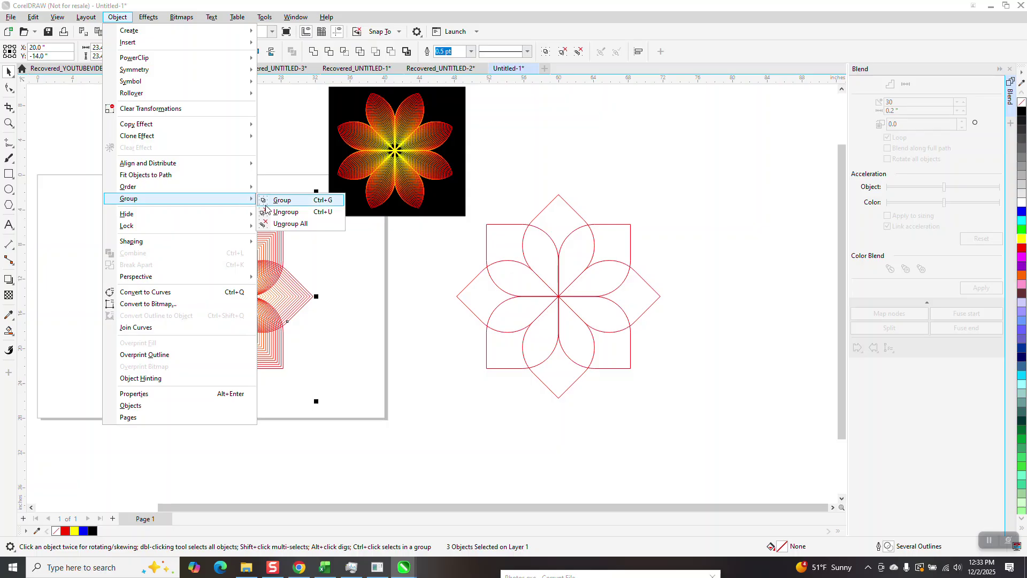
pyautogui.click(281, 200)
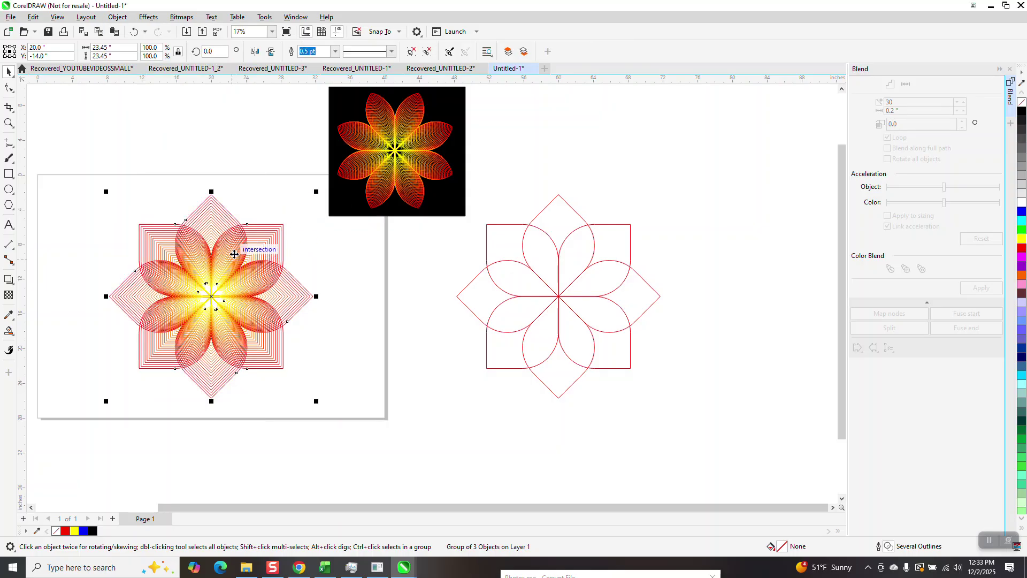
# Try to remove the blended lines outside the petals at the flower's upper-right corner and top point with Virtual Segment Delete.
pyautogui.click(6, 124)
pyautogui.moveTo(154, 175); pyautogui.dragTo(360, 361)
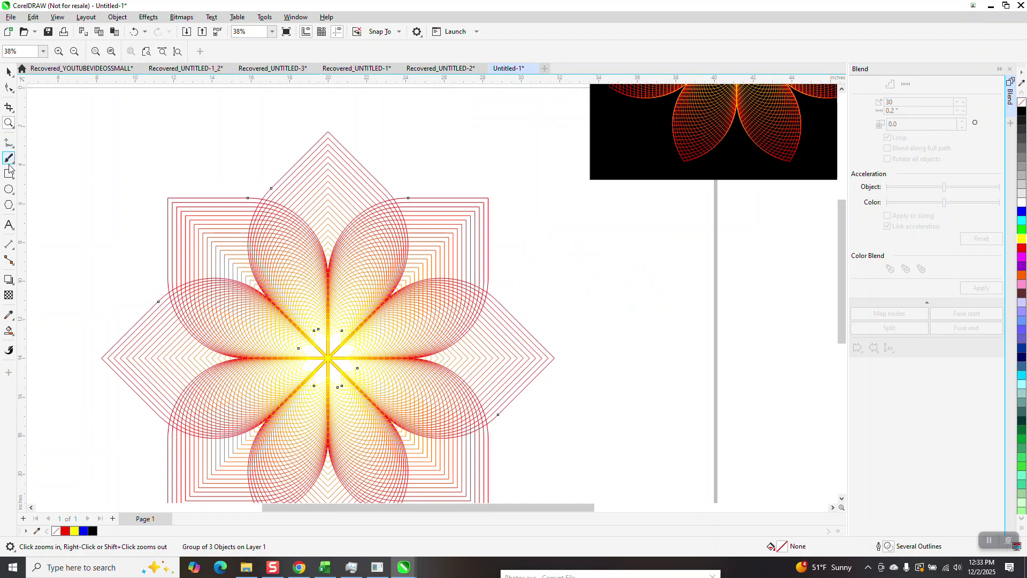
pyautogui.click(9, 107)
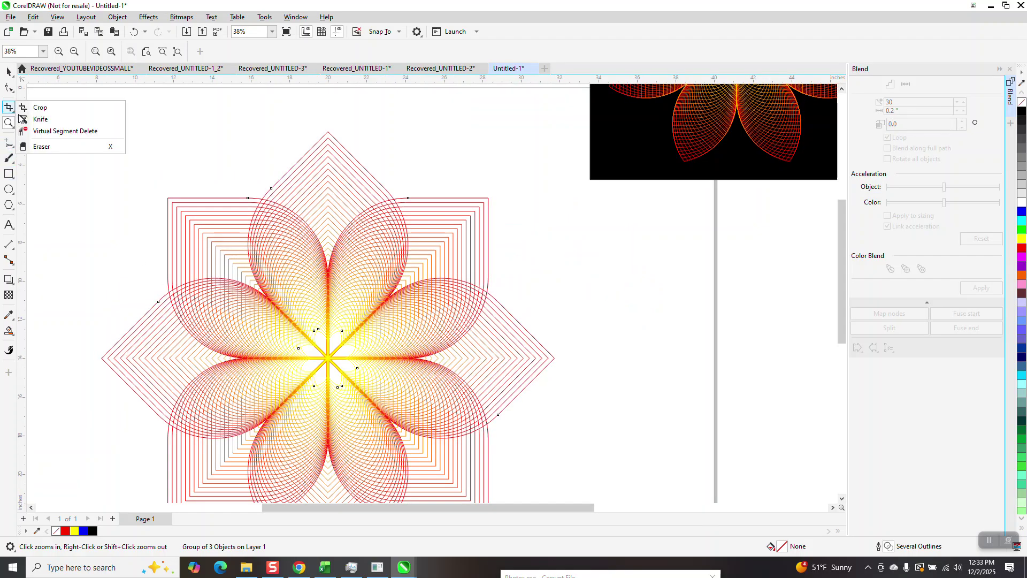
pyautogui.click(47, 131)
pyautogui.moveTo(418, 191); pyautogui.dragTo(515, 256)
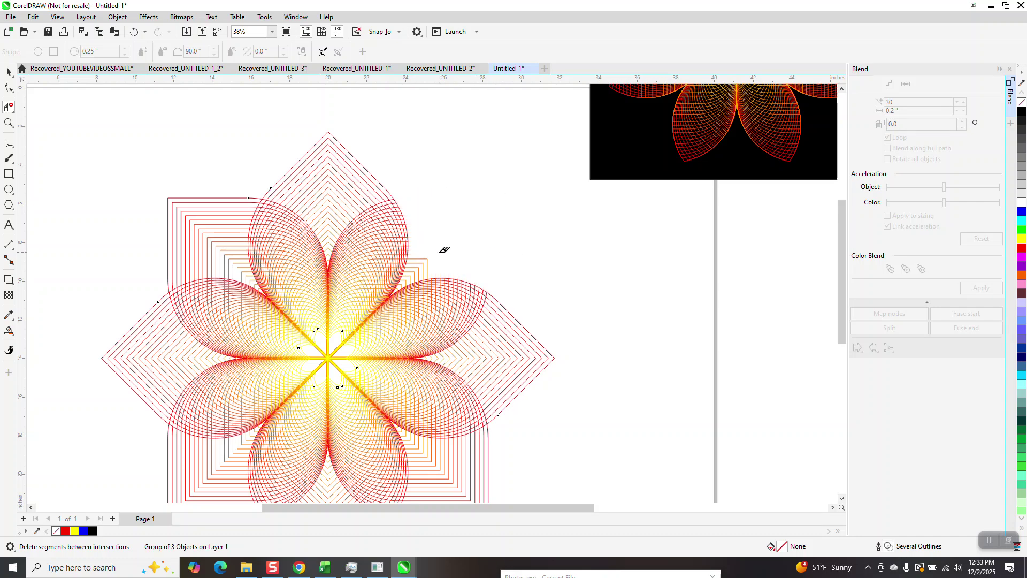
pyautogui.moveTo(390, 187); pyautogui.dragTo(332, 213)
pyautogui.moveTo(274, 174); pyautogui.dragTo(273, 177)
pyautogui.moveTo(337, 213); pyautogui.dragTo(337, 238)
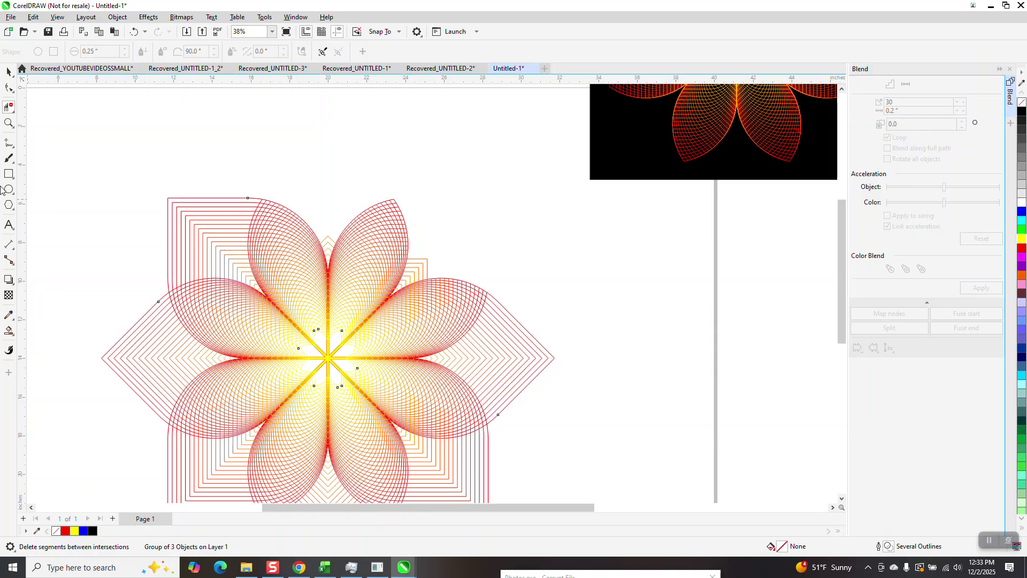
# Try to delete the leftover line segments between the two upper-right petals with Virtual Segment Delete.
pyautogui.click(9, 123)
pyautogui.moveTo(339, 221); pyautogui.dragTo(508, 327)
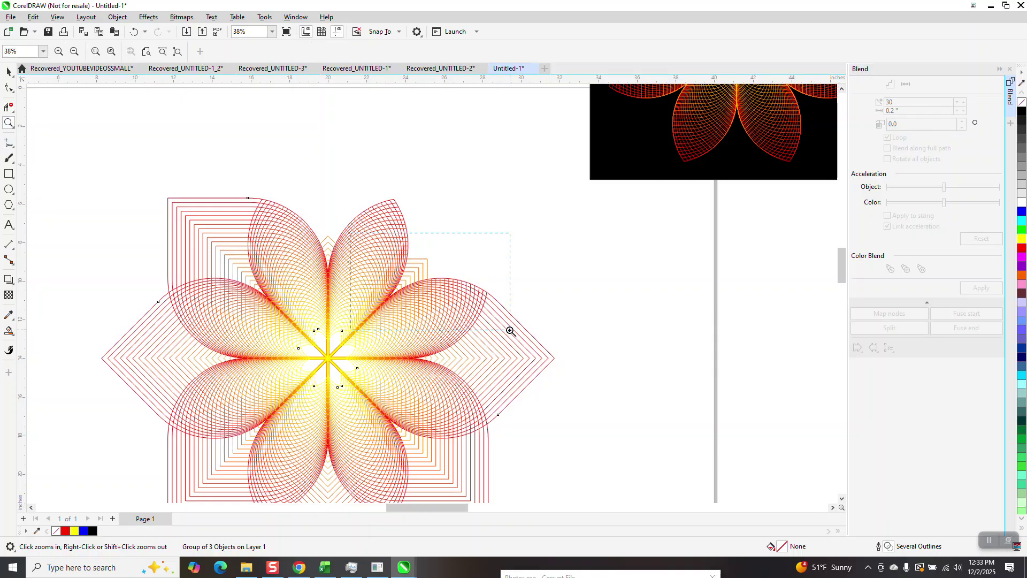
pyautogui.click(4, 111)
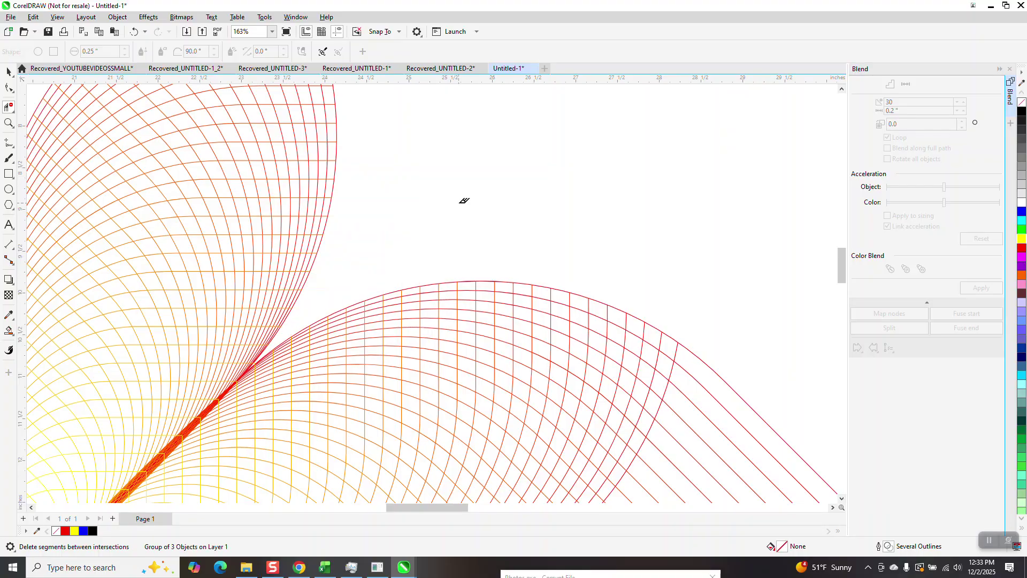
pyautogui.scroll(-3, 392, 300)
pyautogui.scroll(-2, 349, 231)
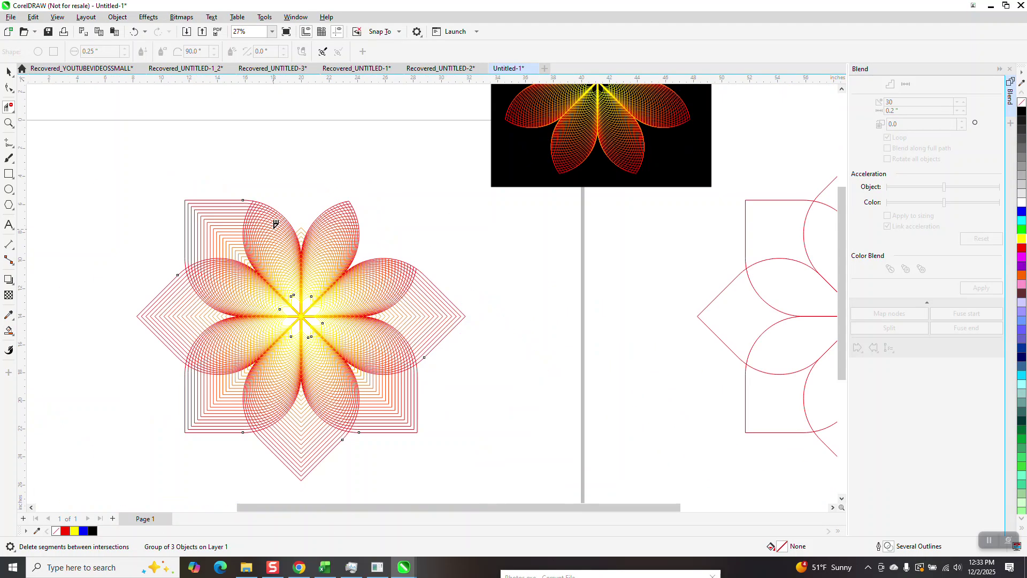
# Undo all the virtual segment deletions on the blended flower.
pyautogui.click(134, 32)
pyautogui.click(134, 31)
pyautogui.click(119, 17)
pyautogui.click(134, 33)
pyautogui.click(134, 32)
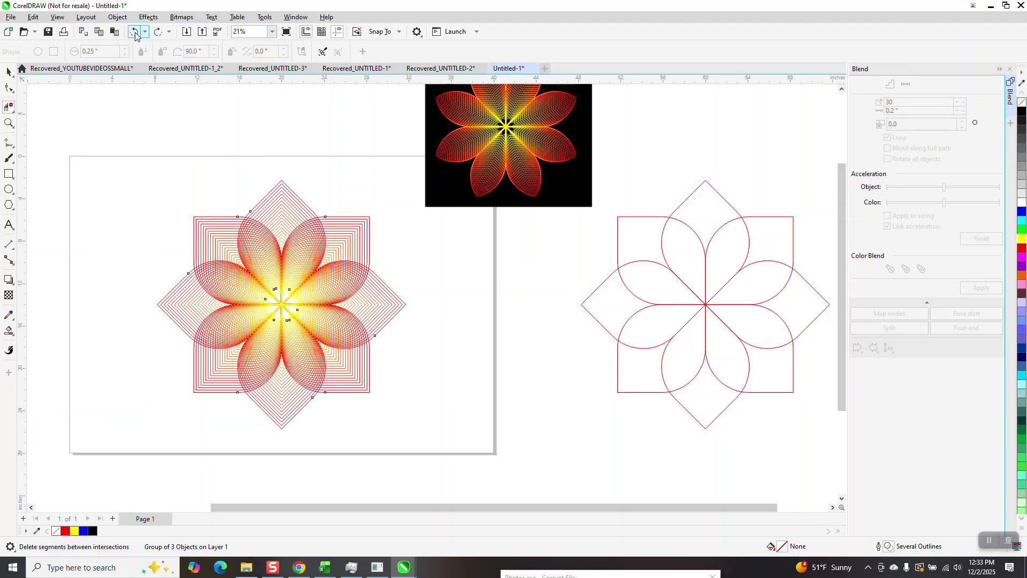
pyautogui.click(7, 73)
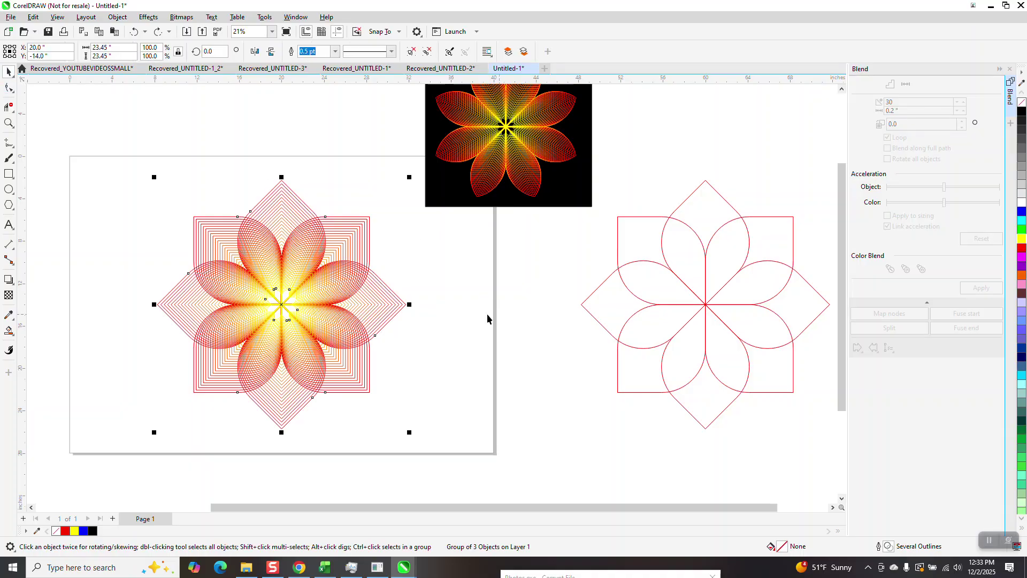
pyautogui.moveTo(296, 273); pyautogui.dragTo(103, 259)
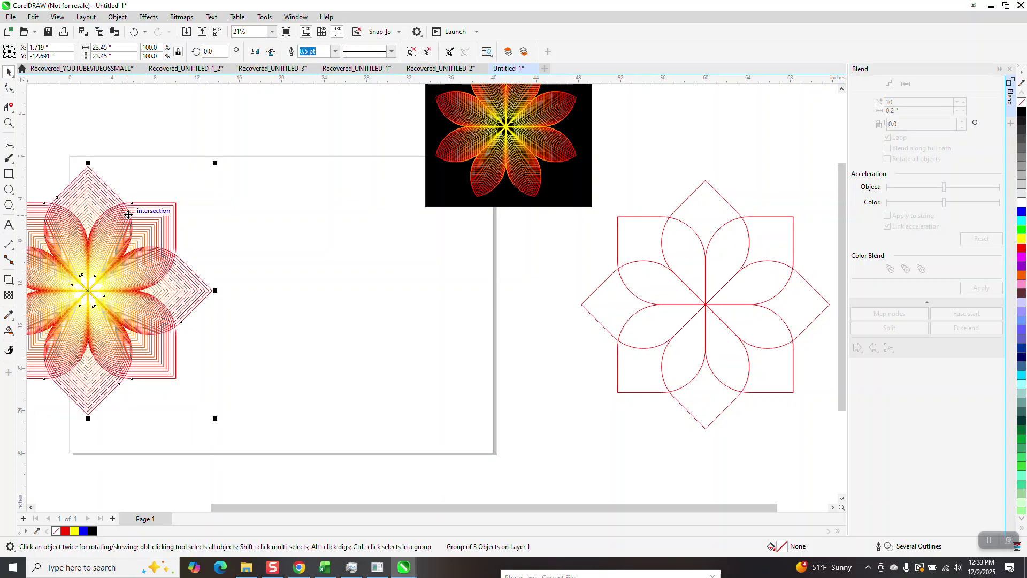
pyautogui.hotkey('ctrl', 'z')
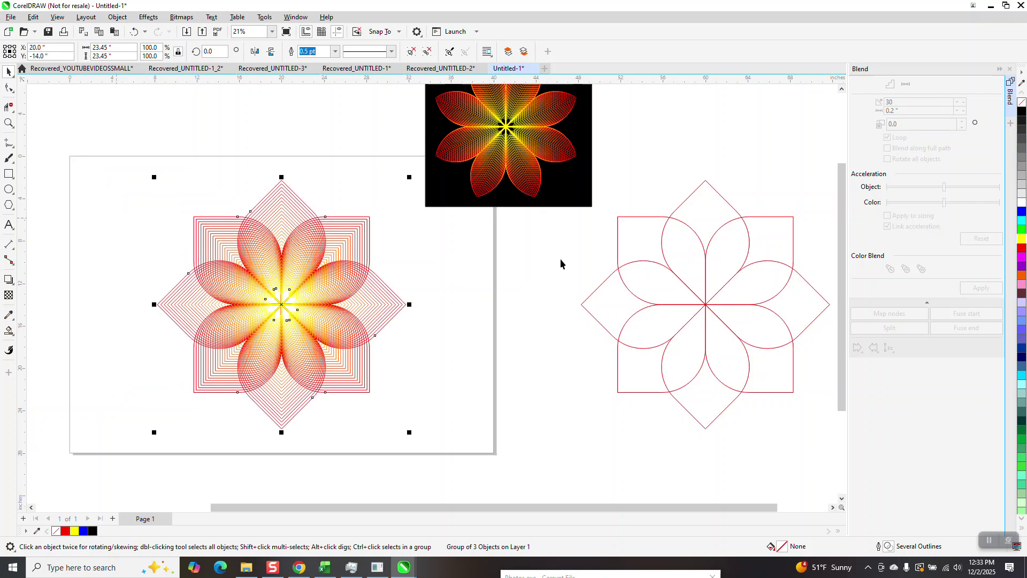
# Fill all eight petals of the red outline flower copy with blue and no outline using Smart Fill.
pyautogui.click(11, 332)
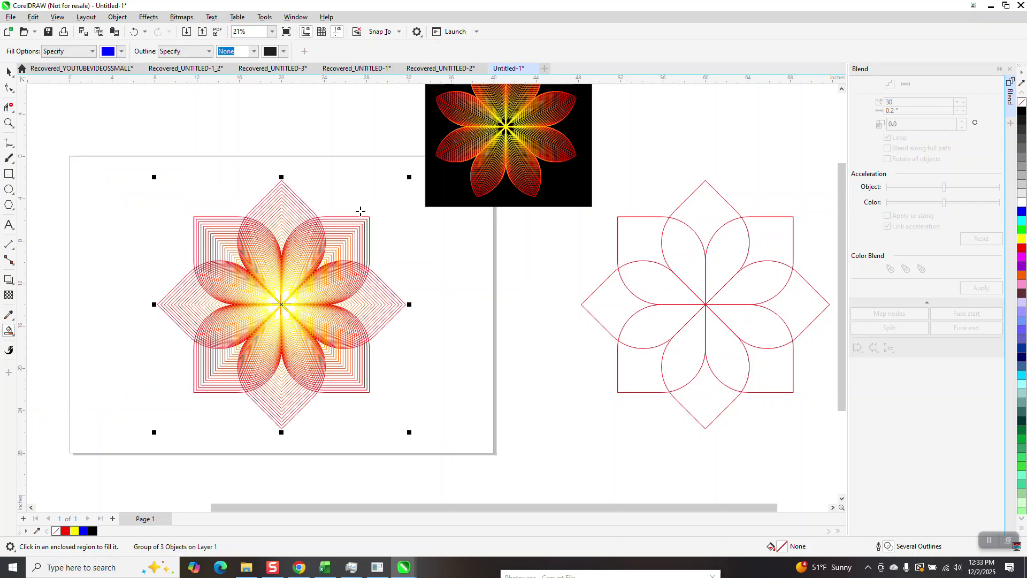
pyautogui.click(680, 250)
pyautogui.click(733, 253)
pyautogui.click(754, 278)
pyautogui.click(751, 320)
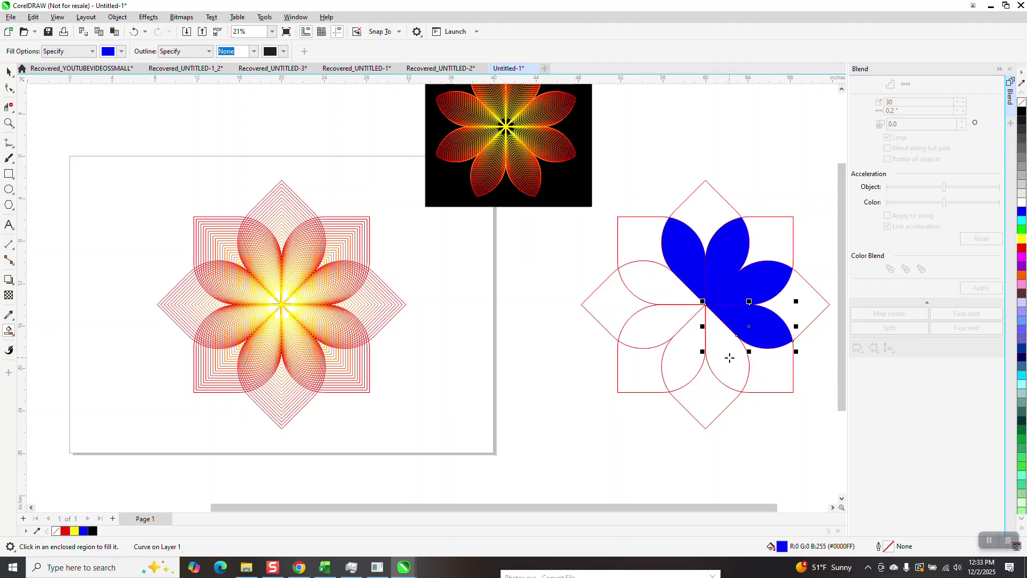
pyautogui.click(729, 358)
pyautogui.click(688, 360)
pyautogui.click(662, 329)
pyautogui.click(651, 291)
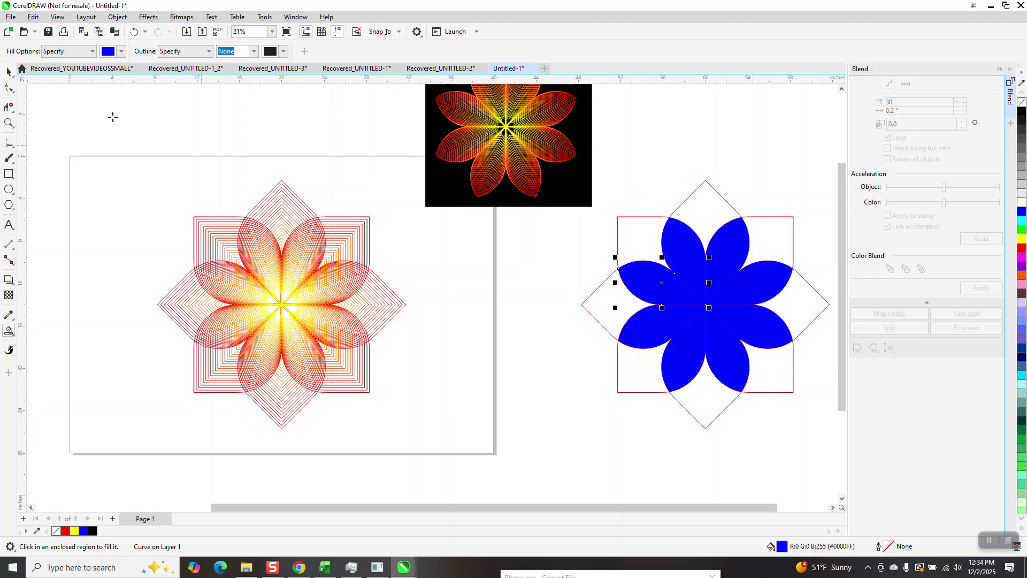
# Nudge the grouped red outline flower 40 inches up, away from the blue petals.
pyautogui.click(8, 71)
pyautogui.click(709, 190)
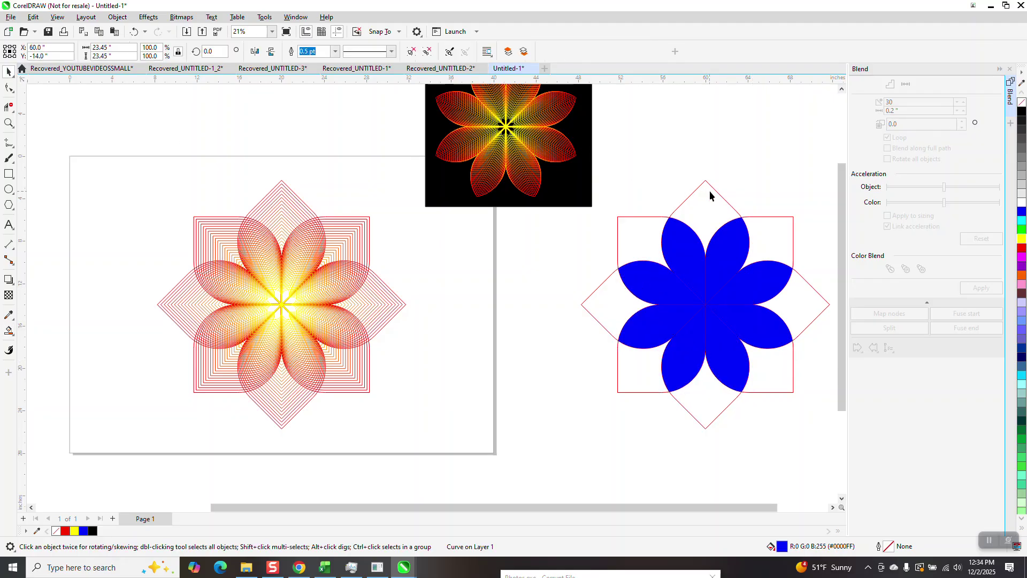
pyautogui.press('Up')
pyautogui.press('Up')
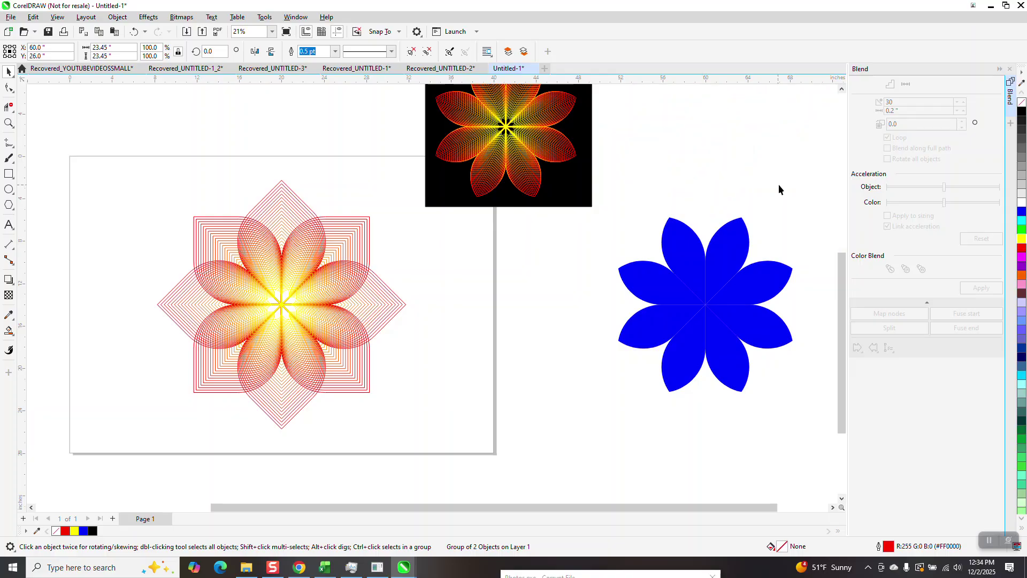
# Combine the eight blue petals into one curve and nudge it 40 inches left onto the blended flower.
pyautogui.moveTo(824, 191); pyautogui.dragTo(580, 424)
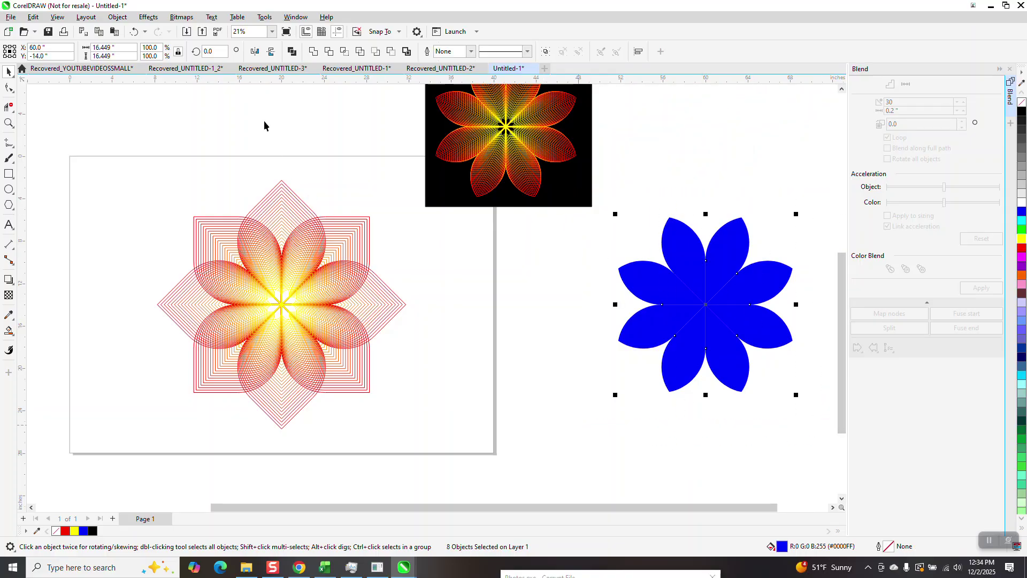
pyautogui.click(292, 52)
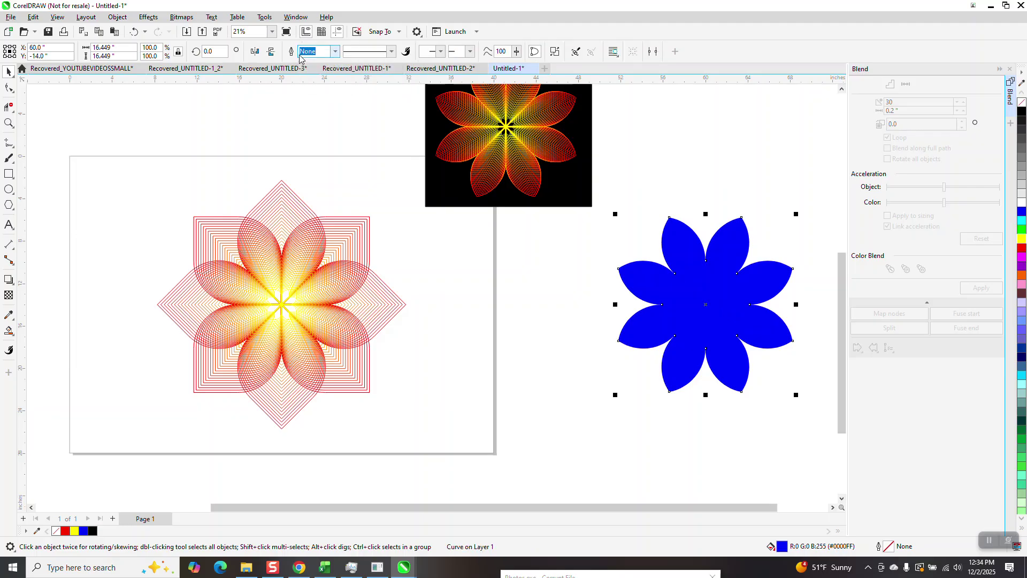
pyautogui.press('Left')
pyautogui.press('Left')
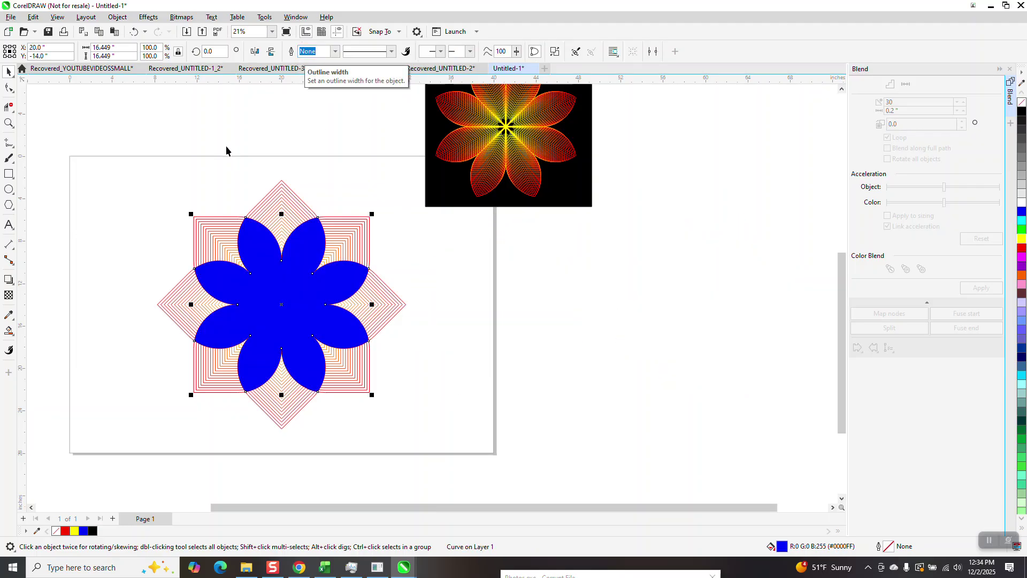
# Intersect the blue petal shape with the blended flower and place the resulting trimmed flower 20 inches to the right.
pyautogui.moveTo(134, 162); pyautogui.dragTo(435, 470)
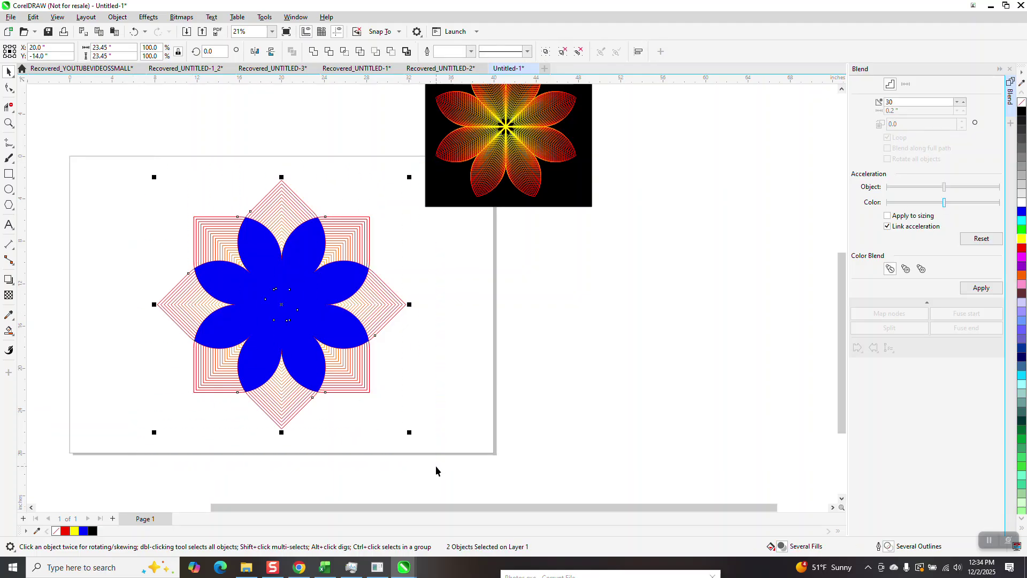
pyautogui.click(350, 53)
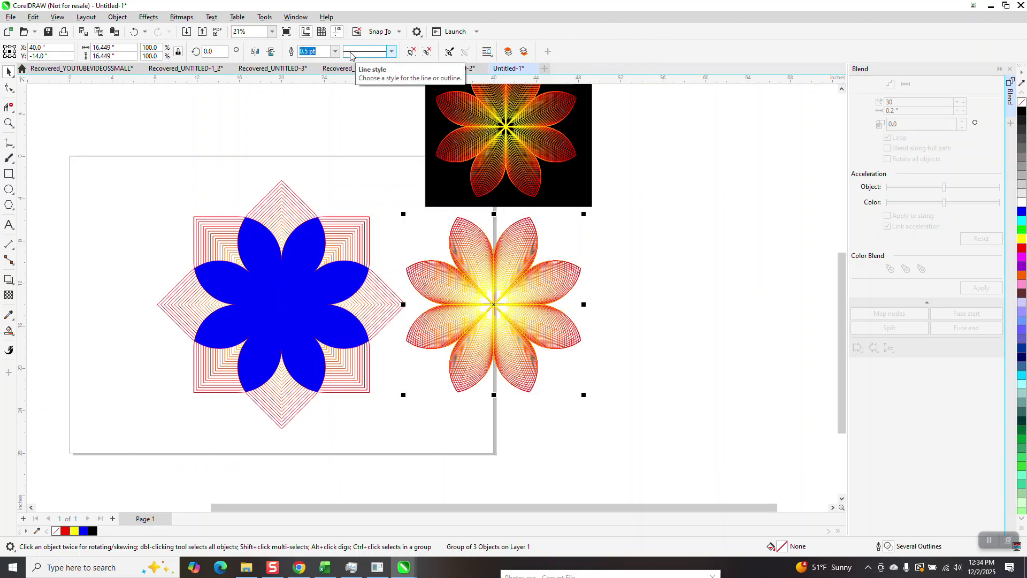
# Move the black rectangle behind the trimmed flower and enlarge it to 139%, about 21.8 by 20.7 inches, to frame all the petals.
pyautogui.moveTo(559, 191); pyautogui.dragTo(550, 374)
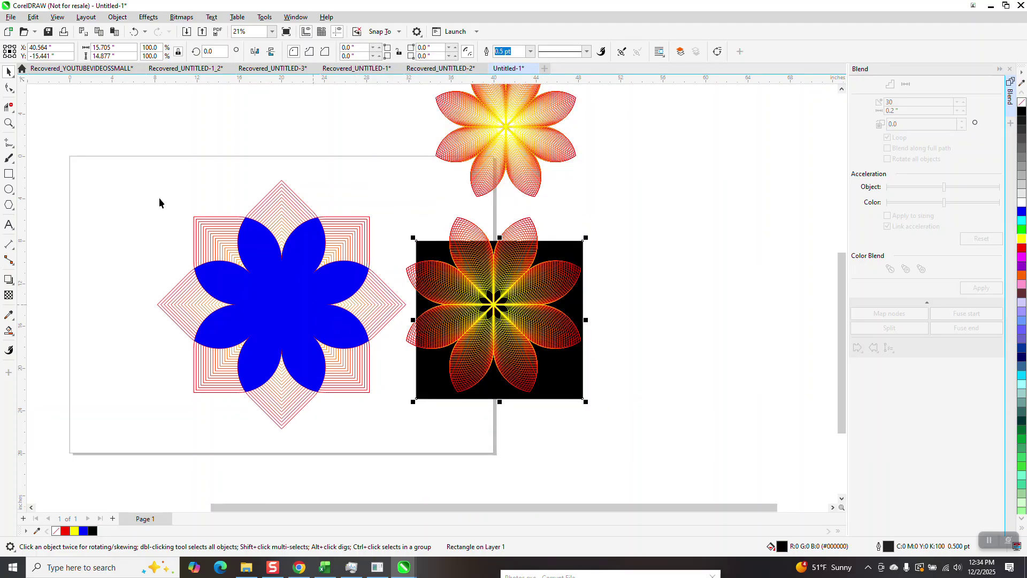
pyautogui.click(9, 123)
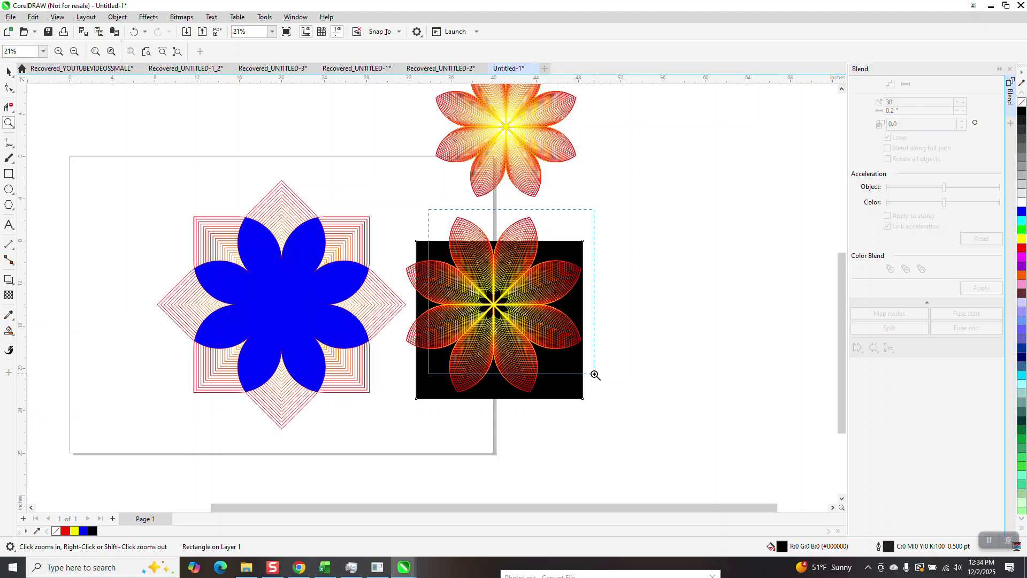
pyautogui.click(593, 373)
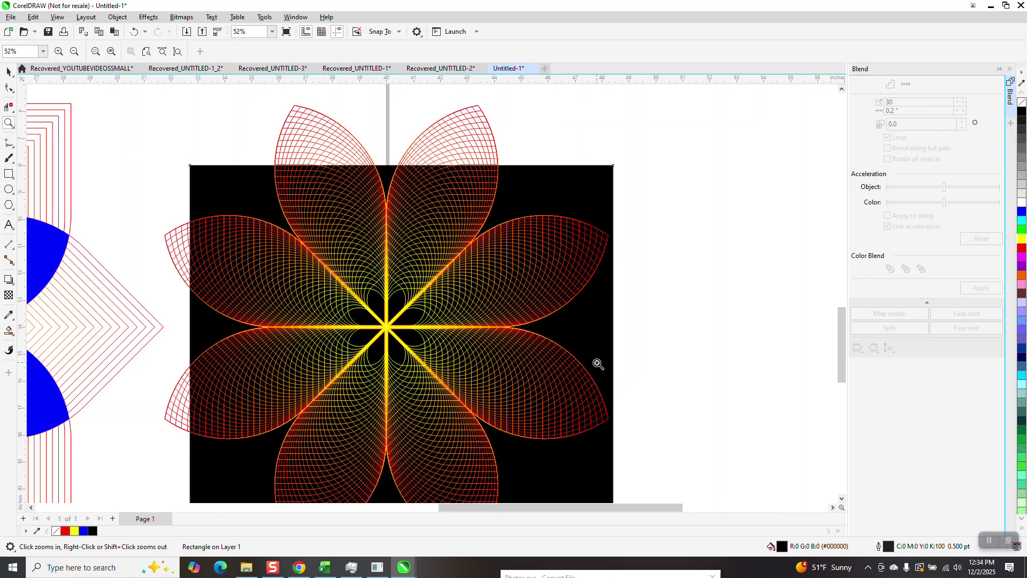
pyautogui.rightClick(458, 259)
pyautogui.rightClick(460, 246)
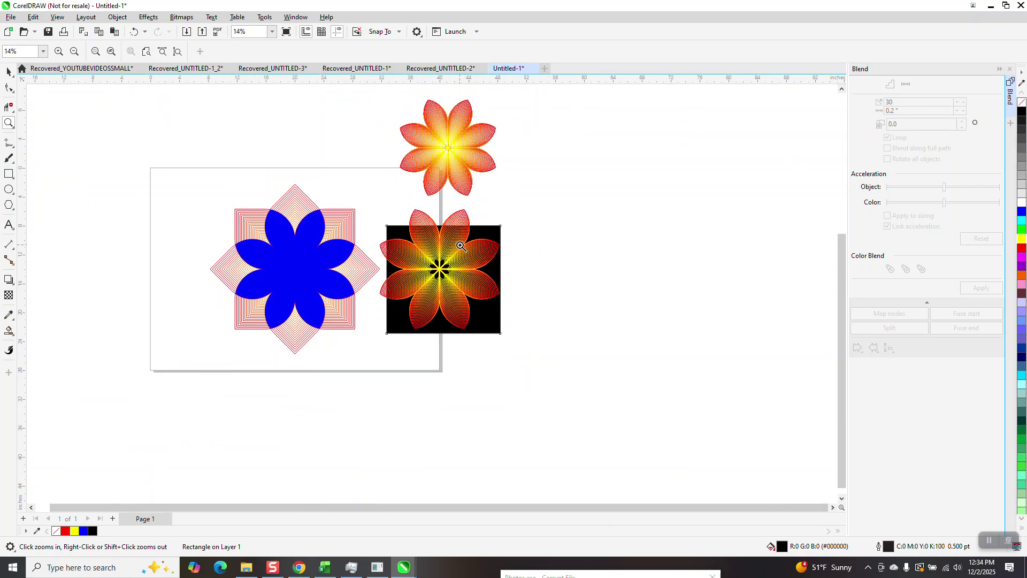
pyautogui.click(9, 71)
pyautogui.moveTo(502, 224); pyautogui.dragTo(545, 184)
pyautogui.moveTo(514, 220); pyautogui.dragTo(508, 222)
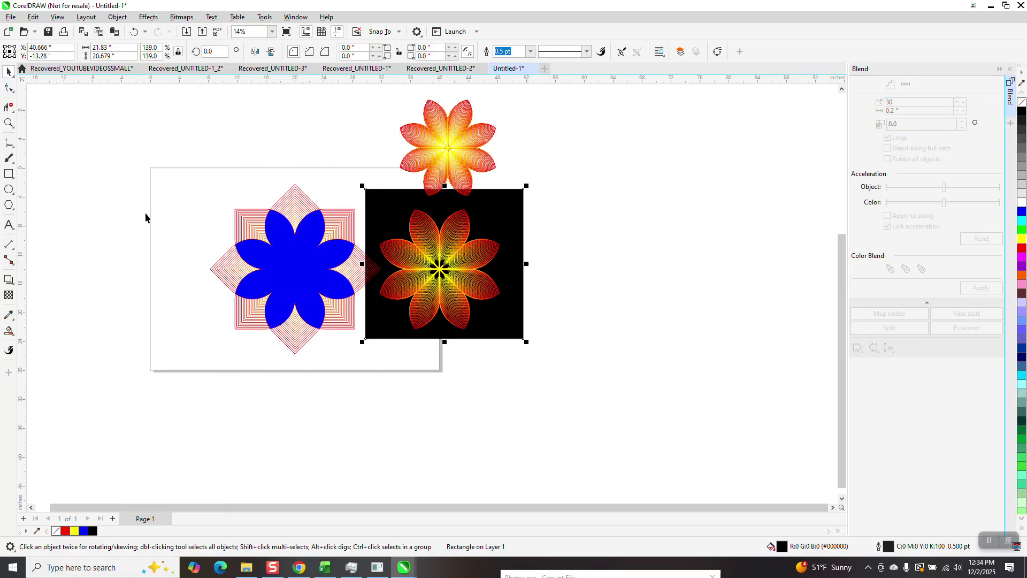
# Select the blue petal shape and nudge it 20 inches left, off the blended flower.
pyautogui.click(8, 122)
pyautogui.click(9, 71)
pyautogui.click(361, 241)
pyautogui.click(317, 234)
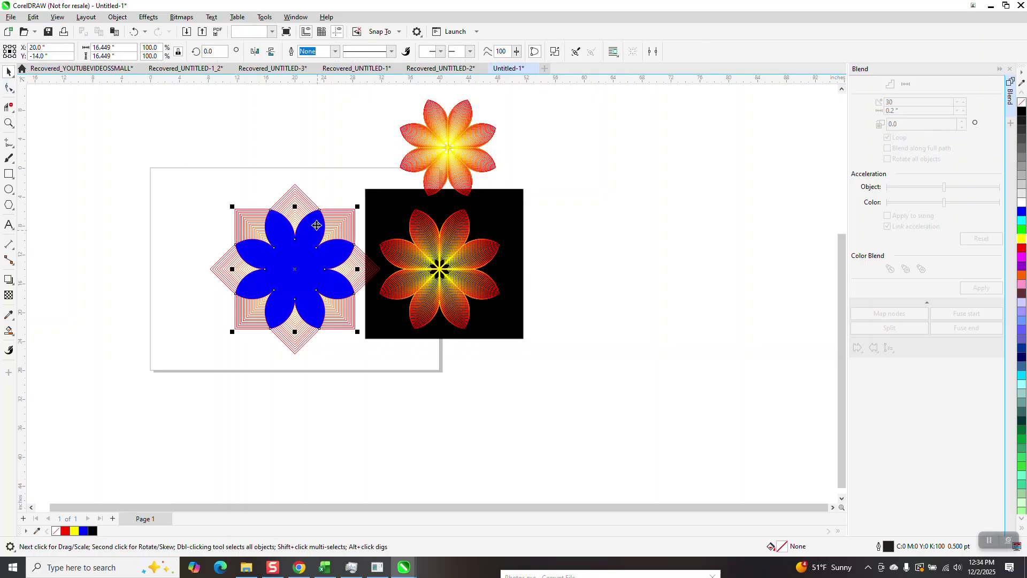
pyautogui.hotkey('ctrl', 'z')
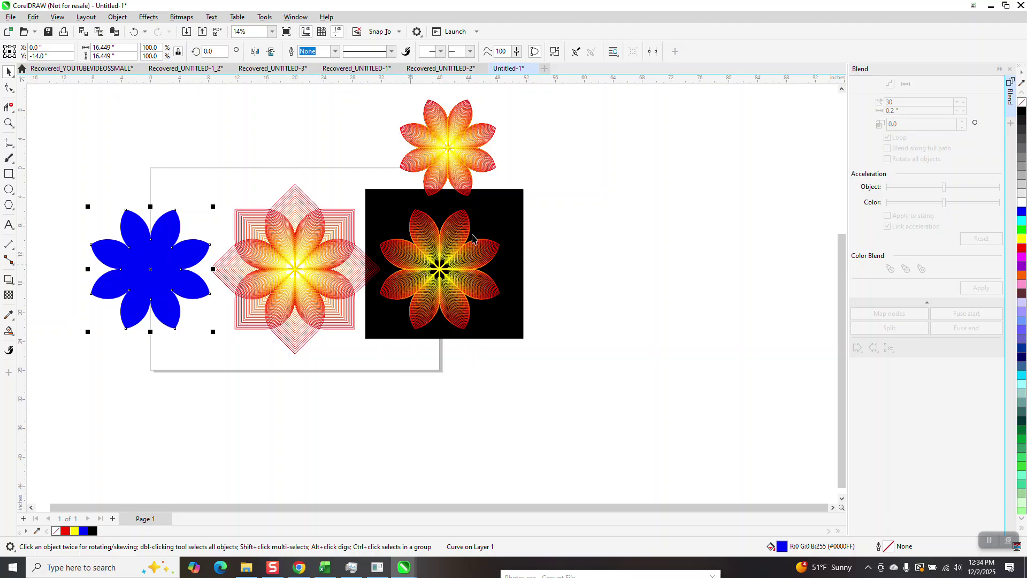
# Inspect the line work around the center of the trimmed flower on the black background.
pyautogui.click(9, 123)
pyautogui.click(492, 342)
pyautogui.click(387, 219)
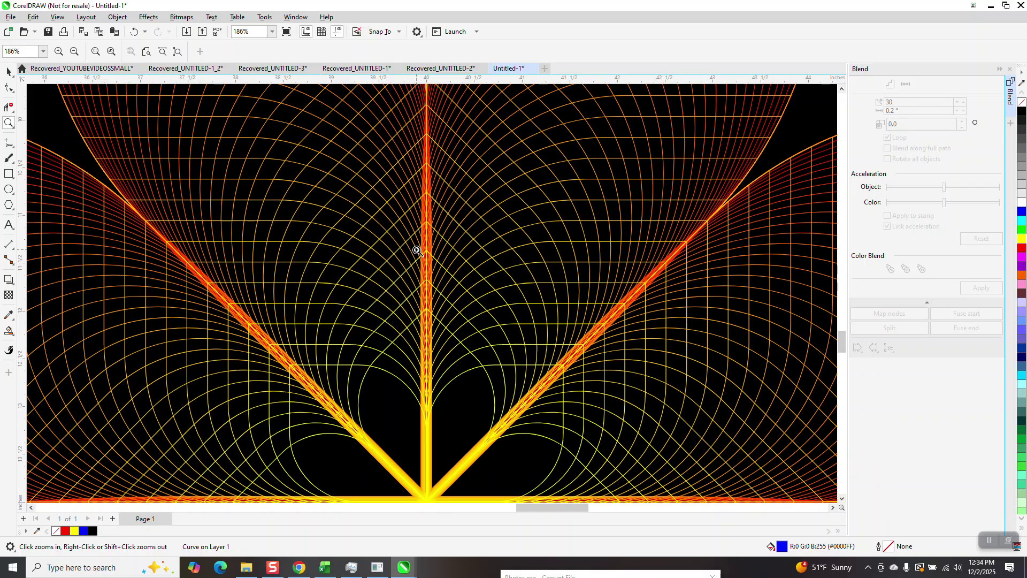
pyautogui.scroll(-5, 417, 250)
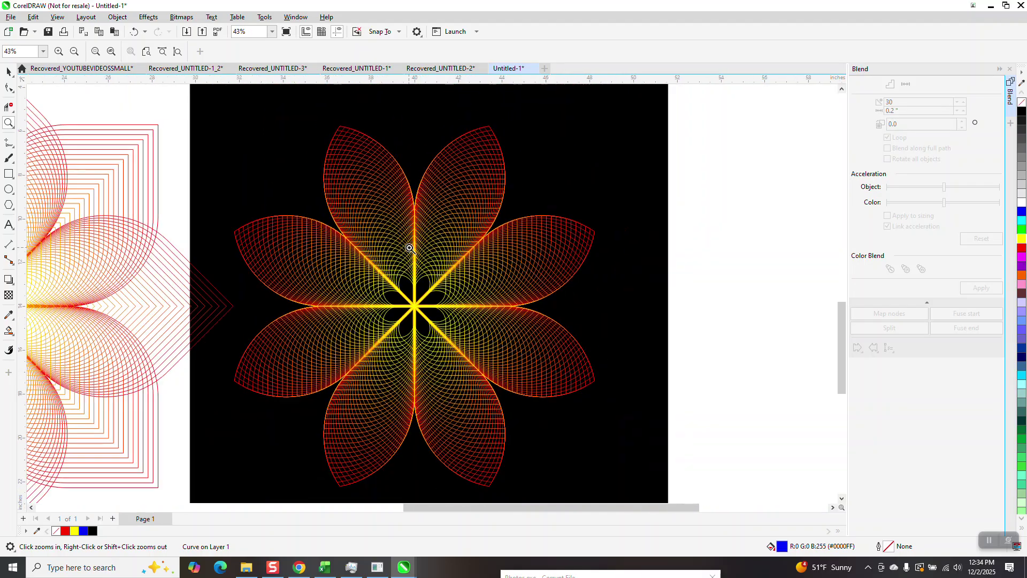